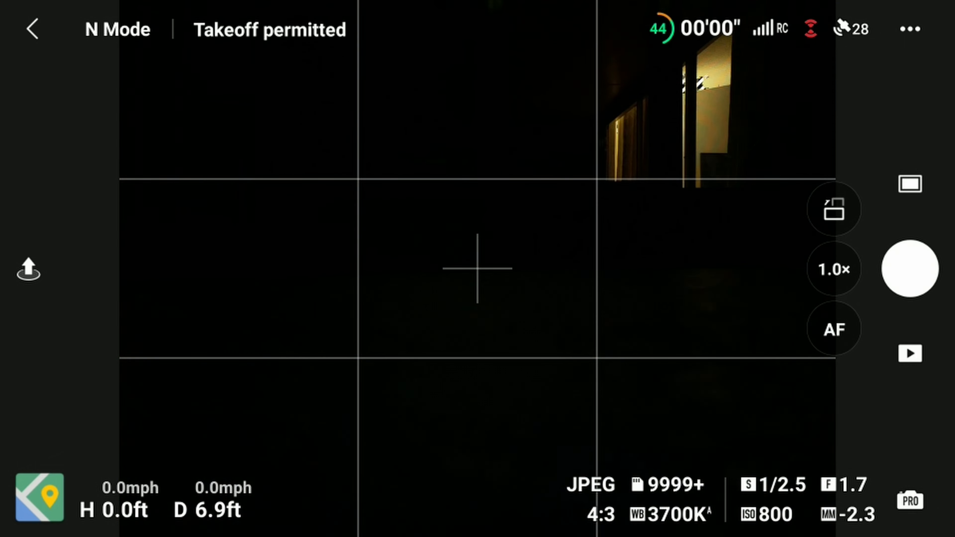
Launch the aircraft with Auto Takeoff
click(24, 275)
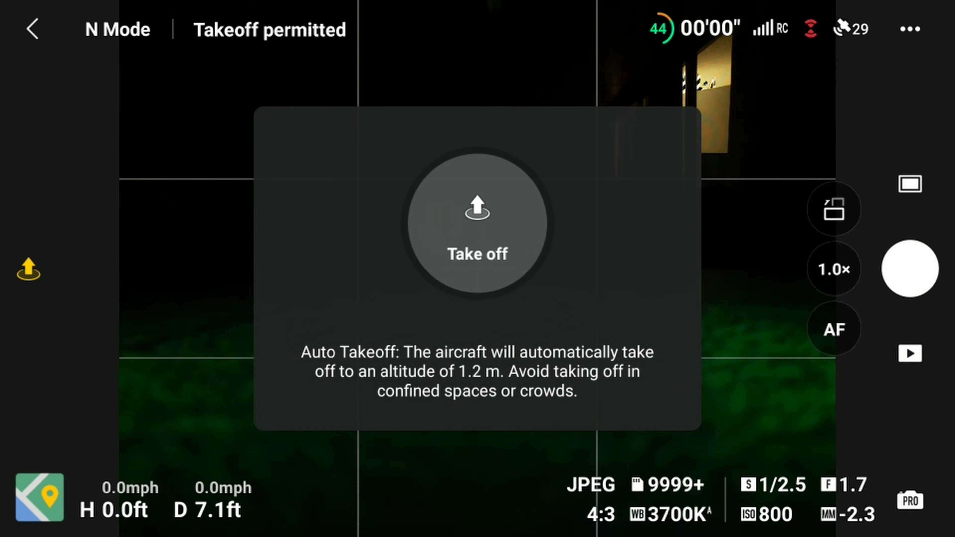
drag(486, 233, 486, 233)
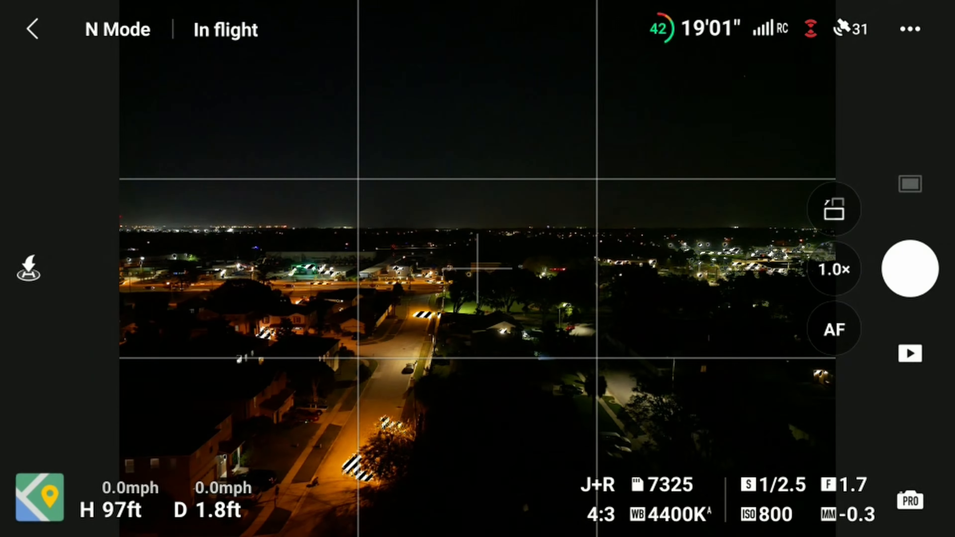
Switch the camera from single photo to Hyperlapse in Free mode
click(910, 183)
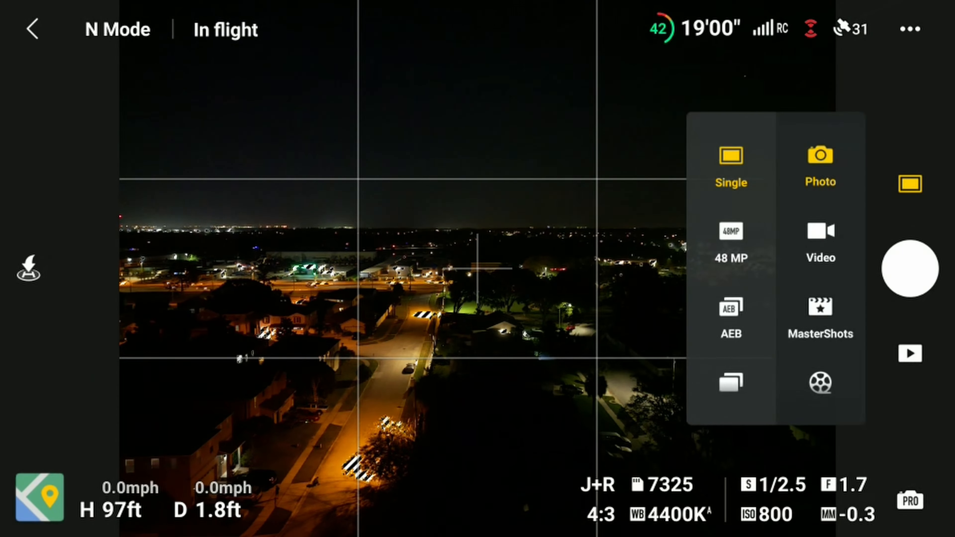
drag(820, 326, 820, 147)
click(820, 291)
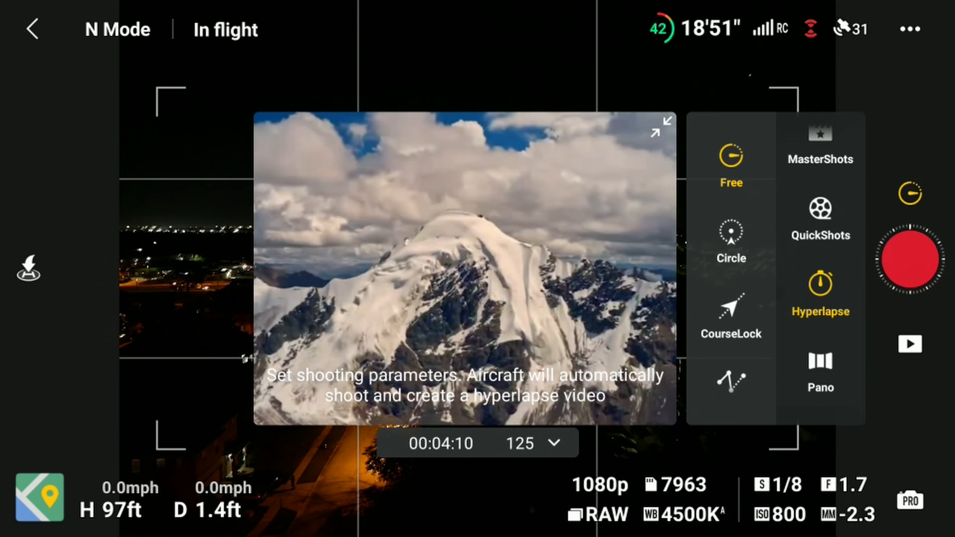
Set the hyperlapse resolution to 4K with RAW selected for the original images
click(775, 509)
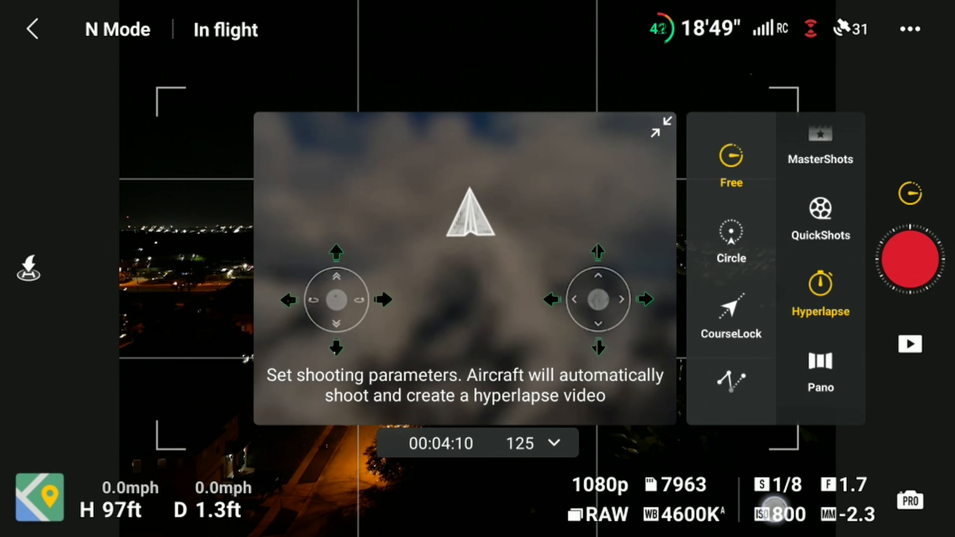
click(763, 503)
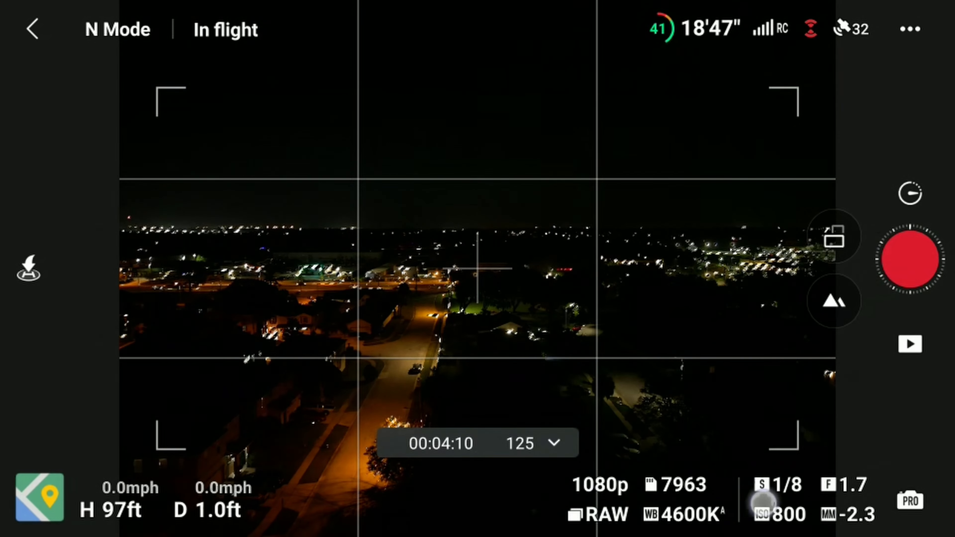
click(624, 502)
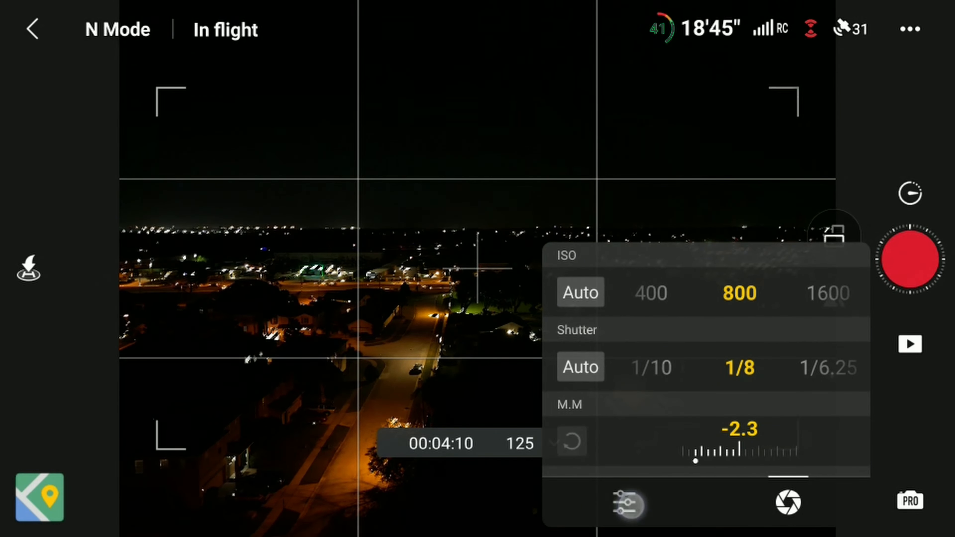
click(803, 278)
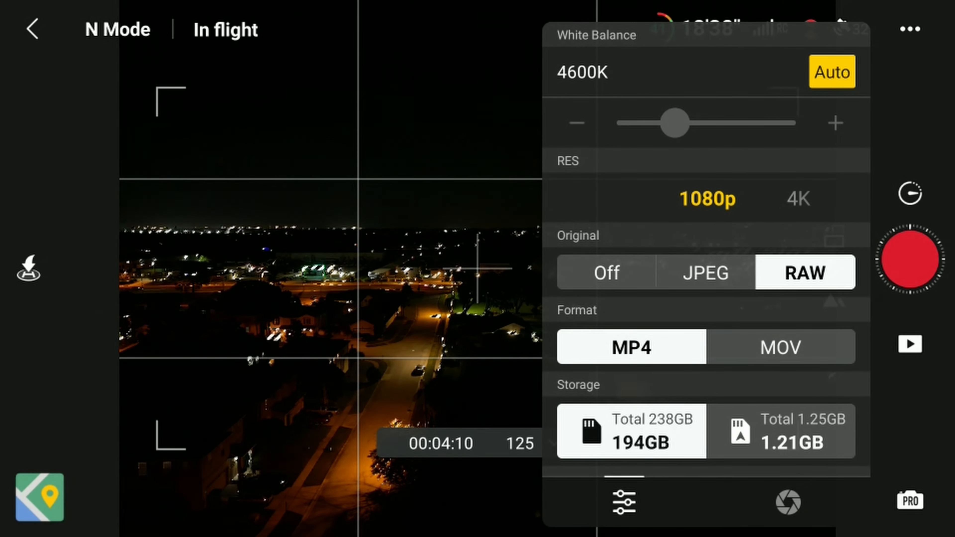
click(797, 199)
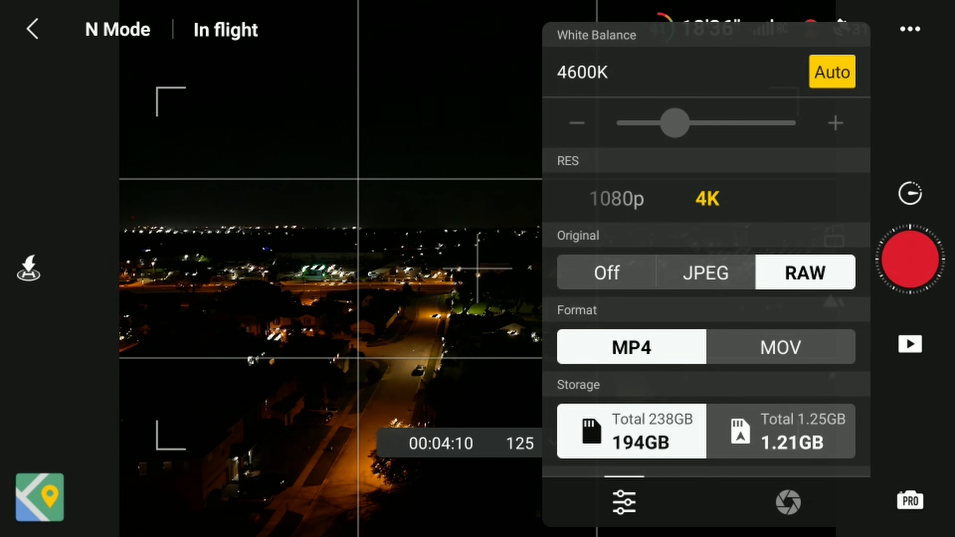
Turn off automatic white balance so it is fixed at 4600K
click(832, 71)
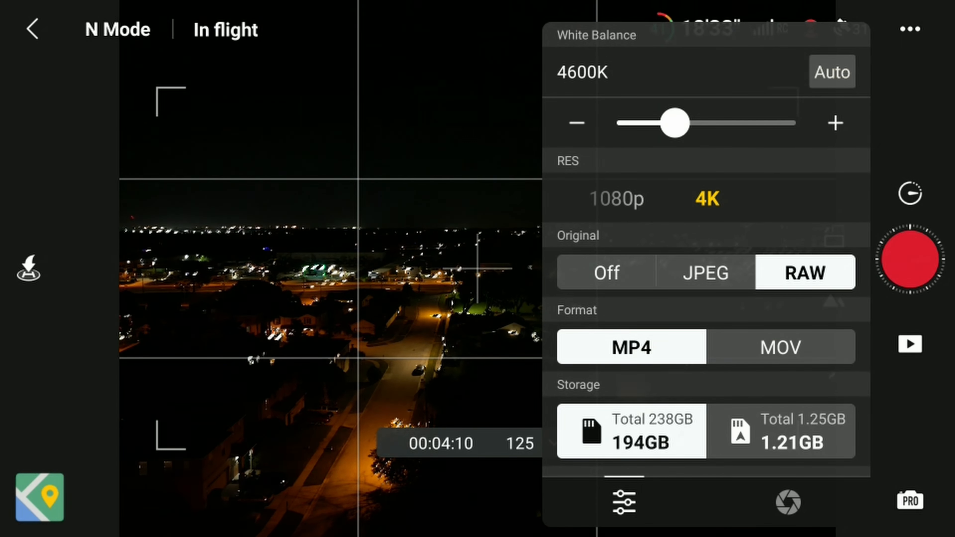
click(832, 72)
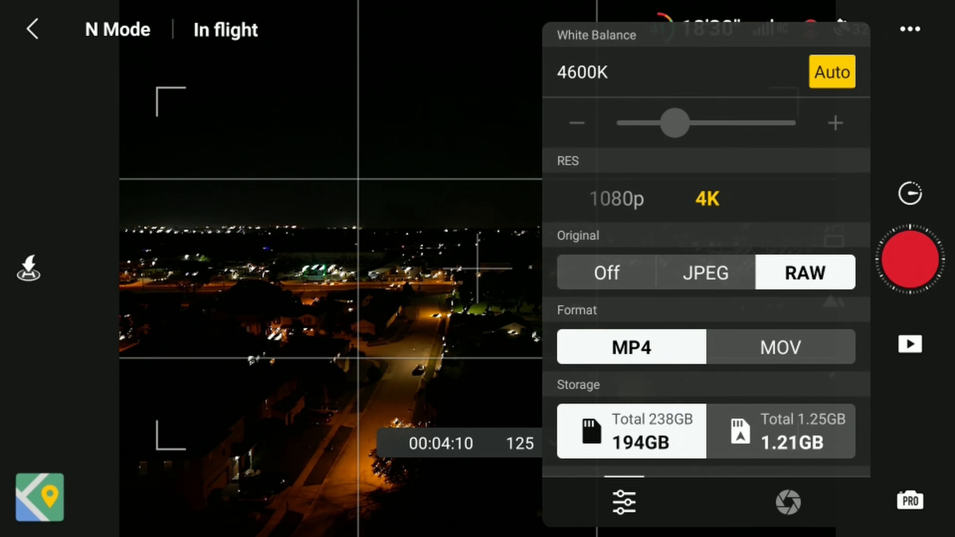
click(832, 71)
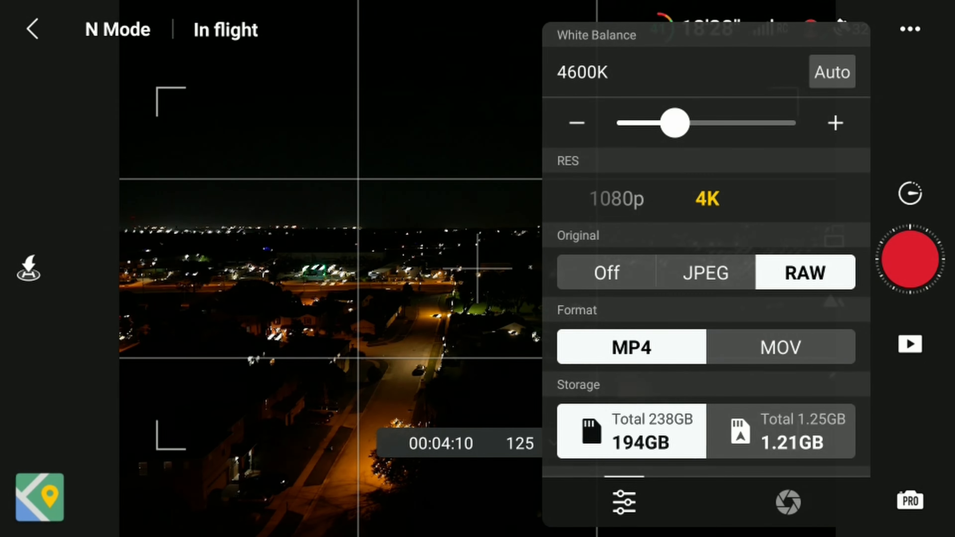
Set the shutter speed to 1/4 and check the hyperlapse interval, length and maximum speed settings
click(788, 502)
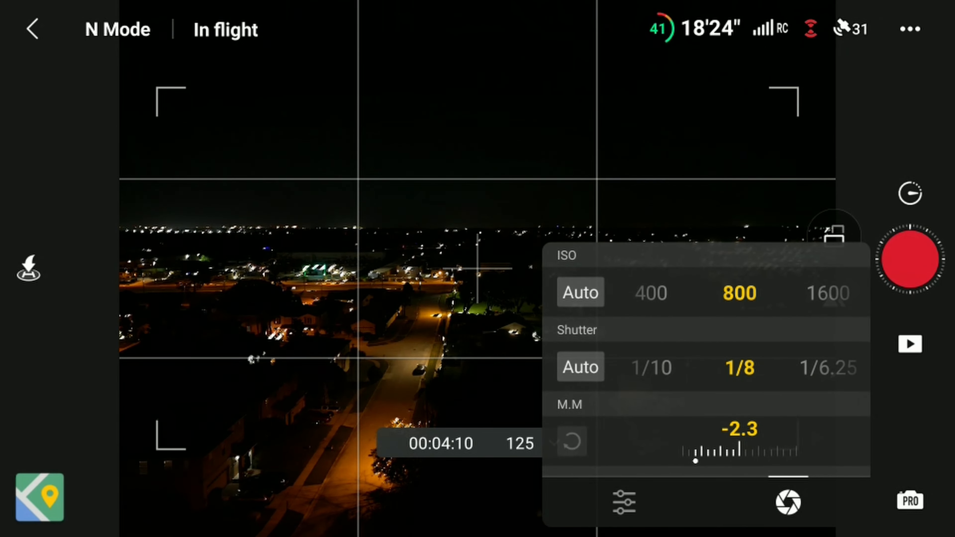
drag(763, 378, 650, 416)
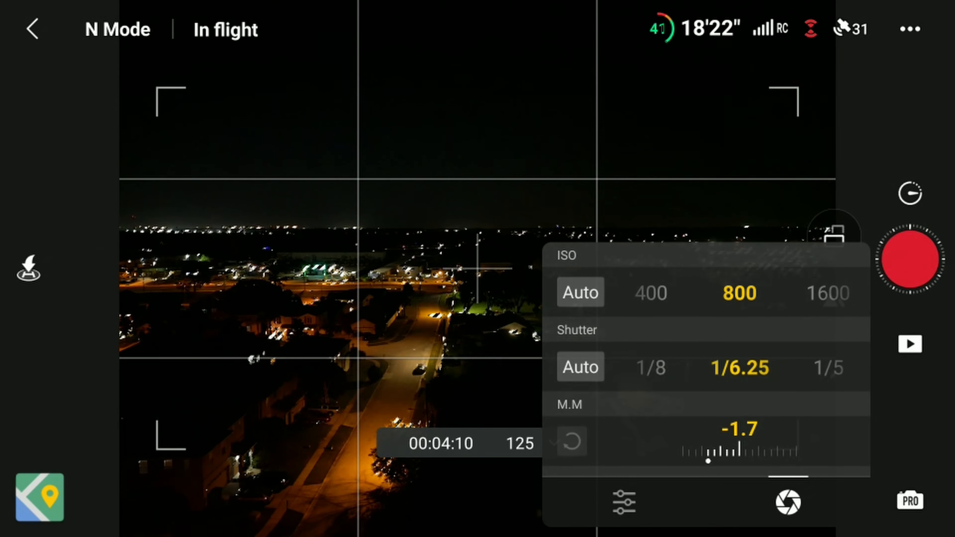
drag(815, 376, 711, 378)
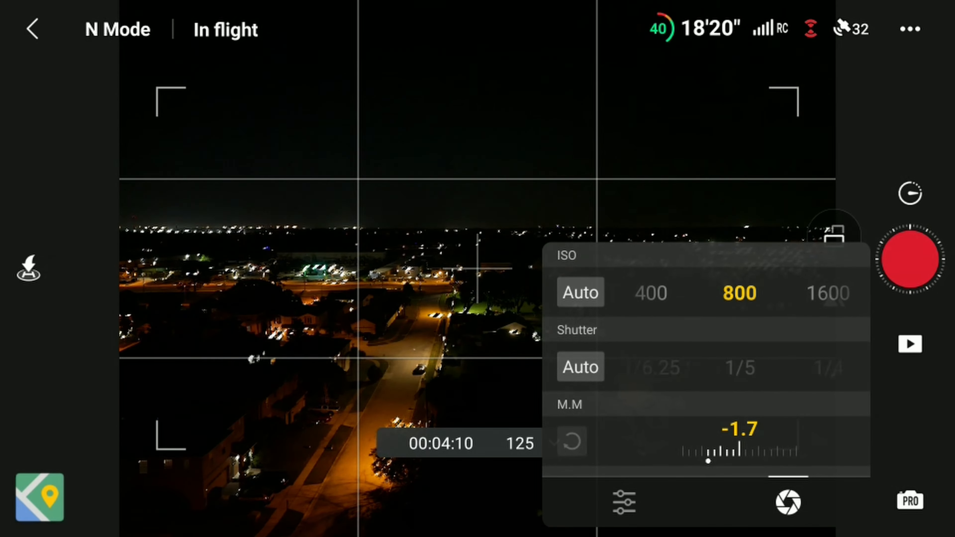
drag(796, 377, 709, 384)
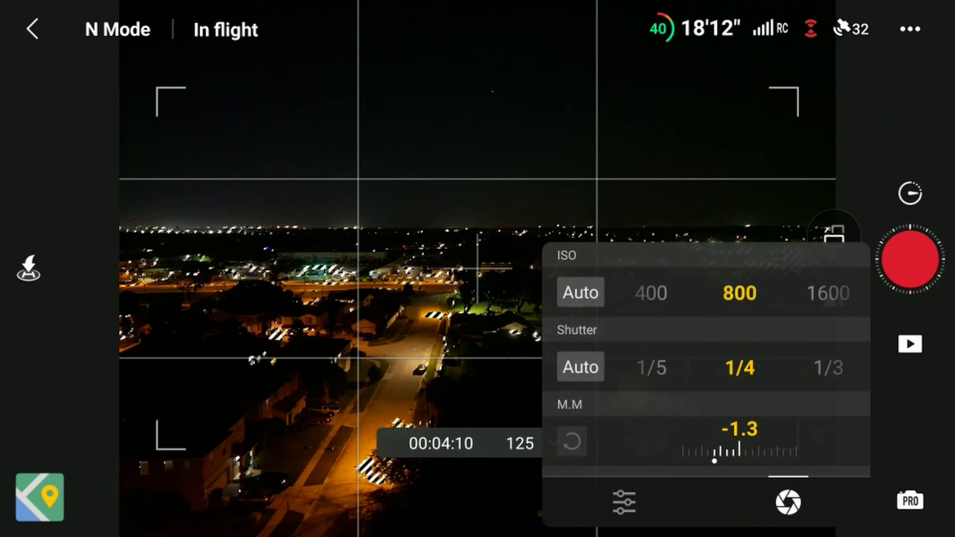
click(910, 417)
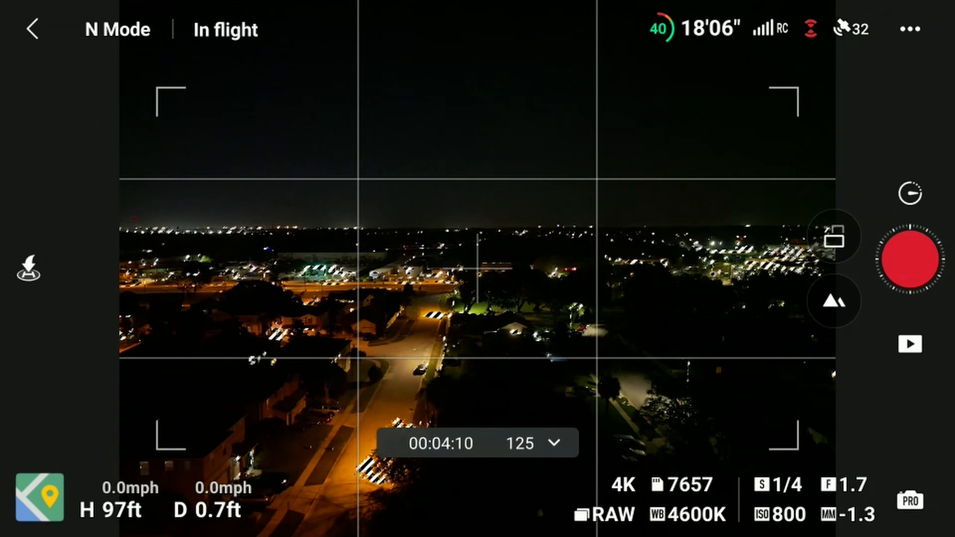
click(541, 443)
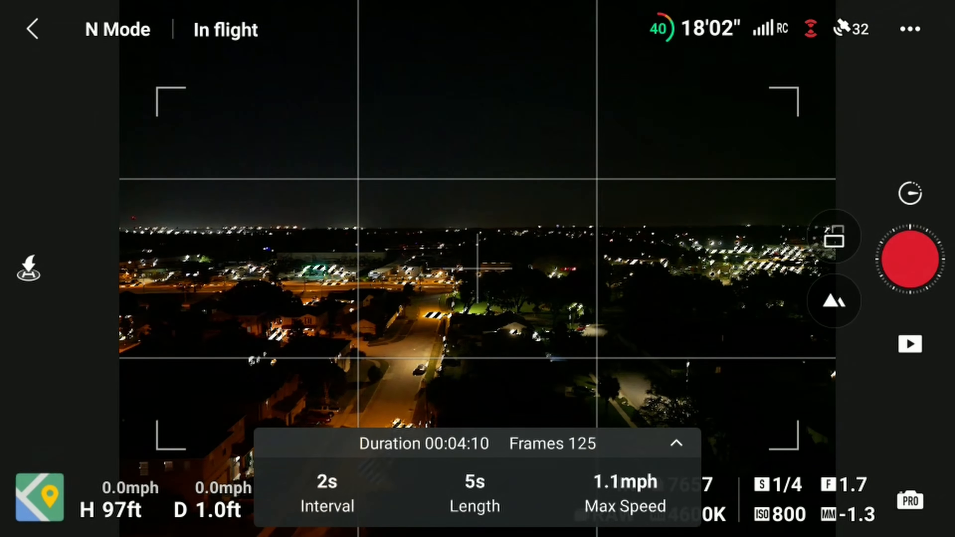
click(662, 444)
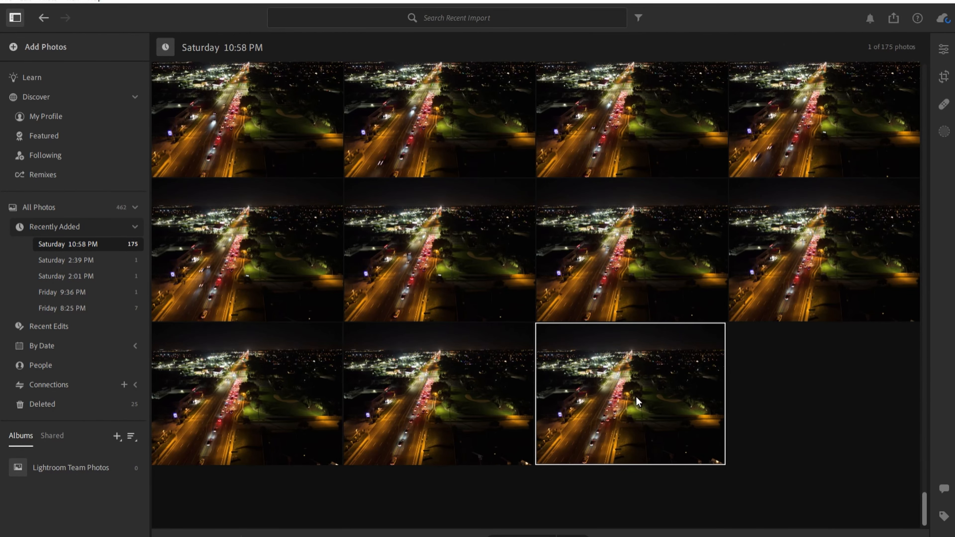
In Lightroom, open the last night road photo for editing and set Exposure to +0.73 and Highlights to -79
click(944, 49)
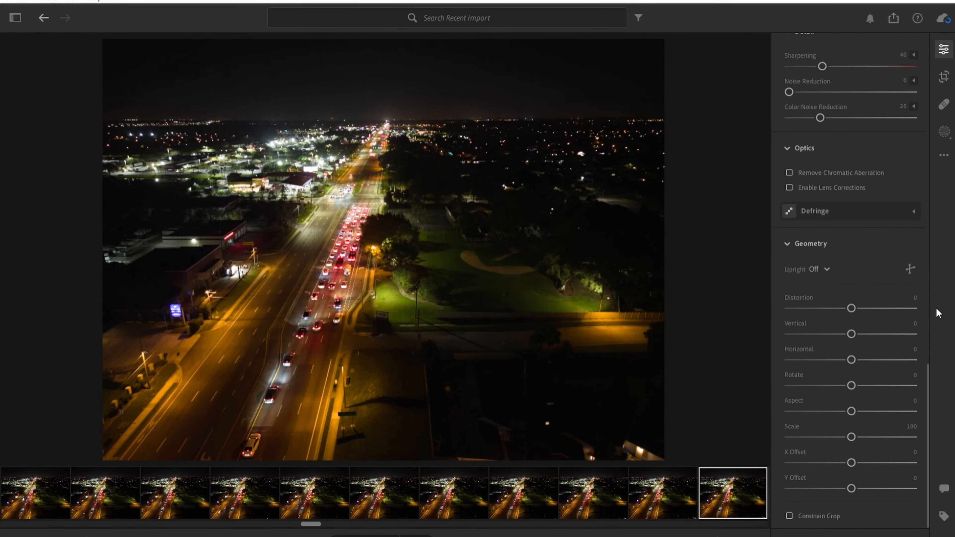
scroll(878, 299, up, 10)
scroll(880, 301, up, 8)
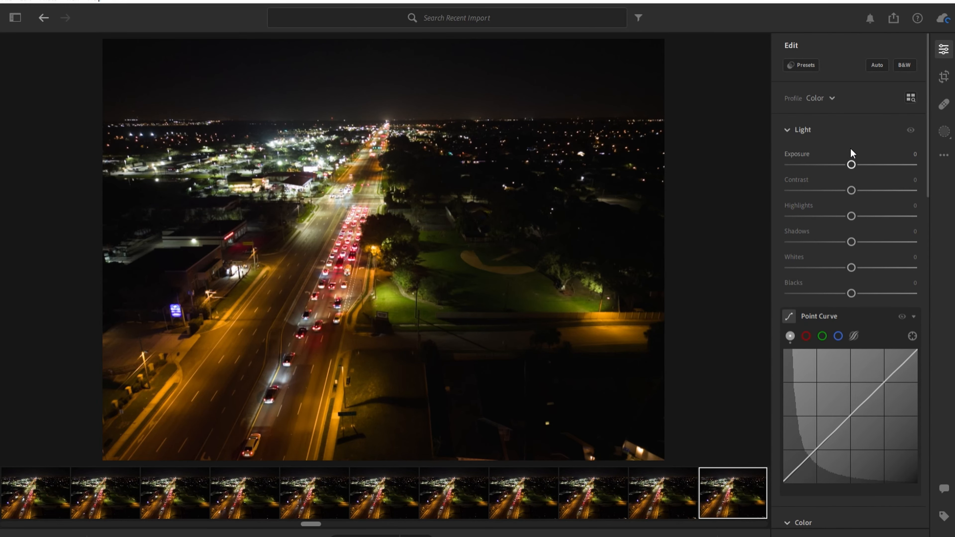
drag(853, 154, 860, 159)
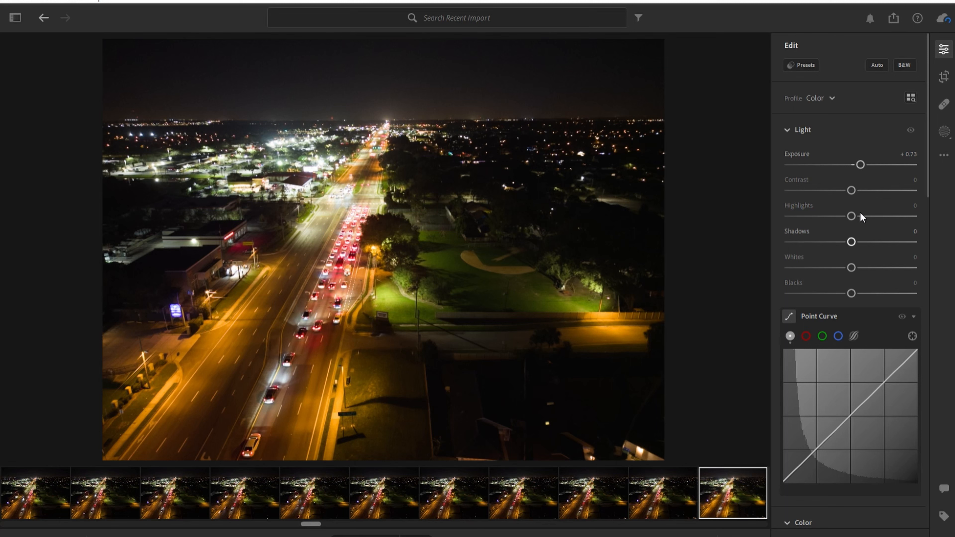
drag(849, 206, 805, 210)
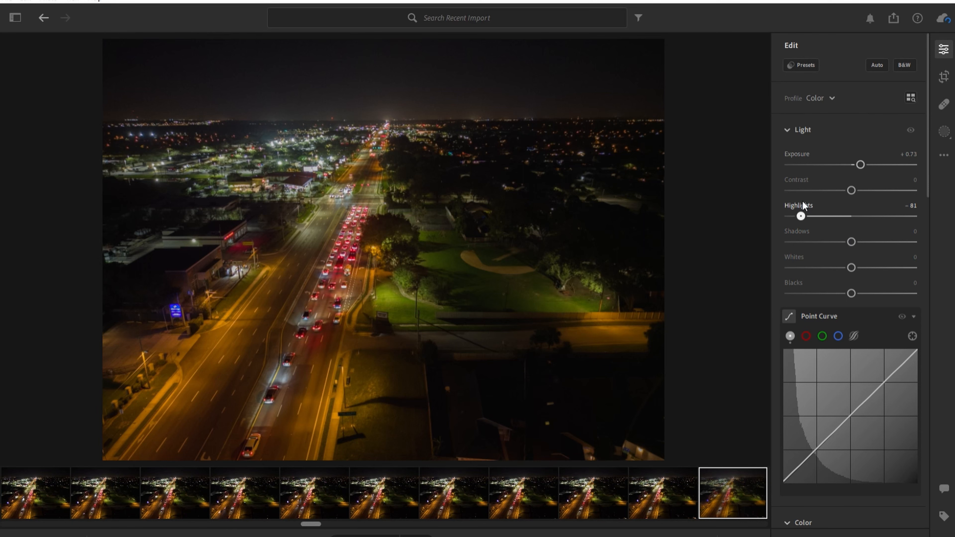
drag(803, 201, 804, 201)
Set the white balance temperature to 3200 and raise Vibrance to +13
scroll(831, 238, down, 6)
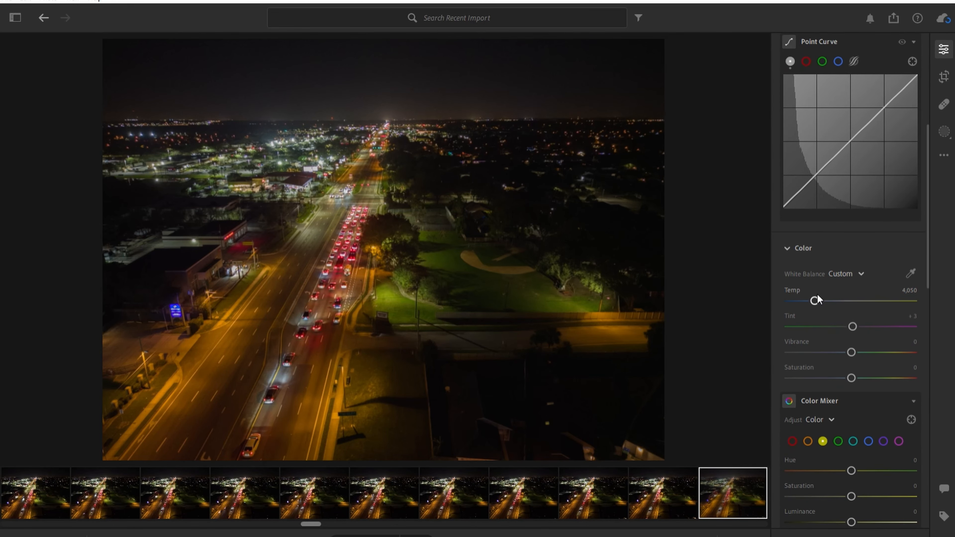
drag(816, 292, 804, 292)
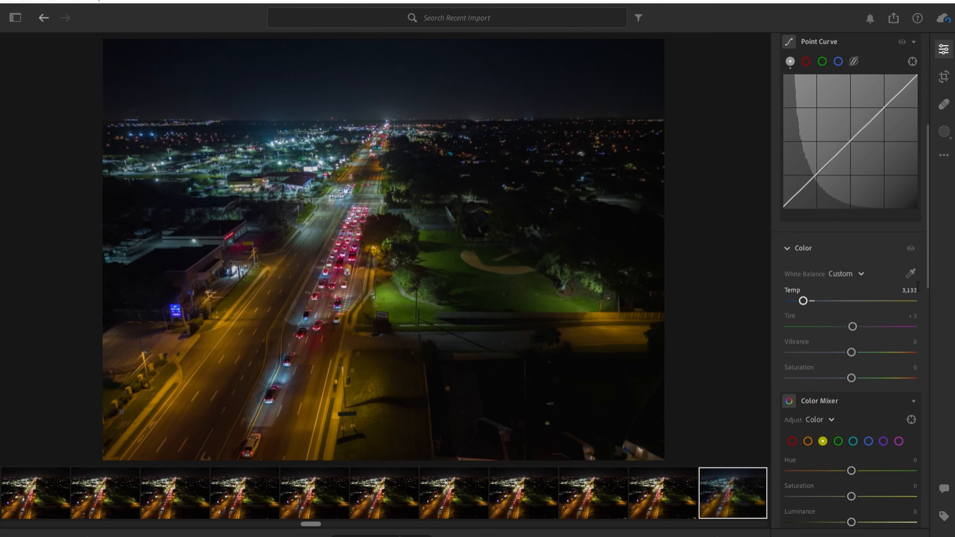
text(3200)
key(Return)
drag(853, 343, 860, 342)
Raise the photo's Shadows to +43, Whites to +41 and Blacks to +39
scroll(870, 308, up, 4)
scroll(872, 302, up, 3)
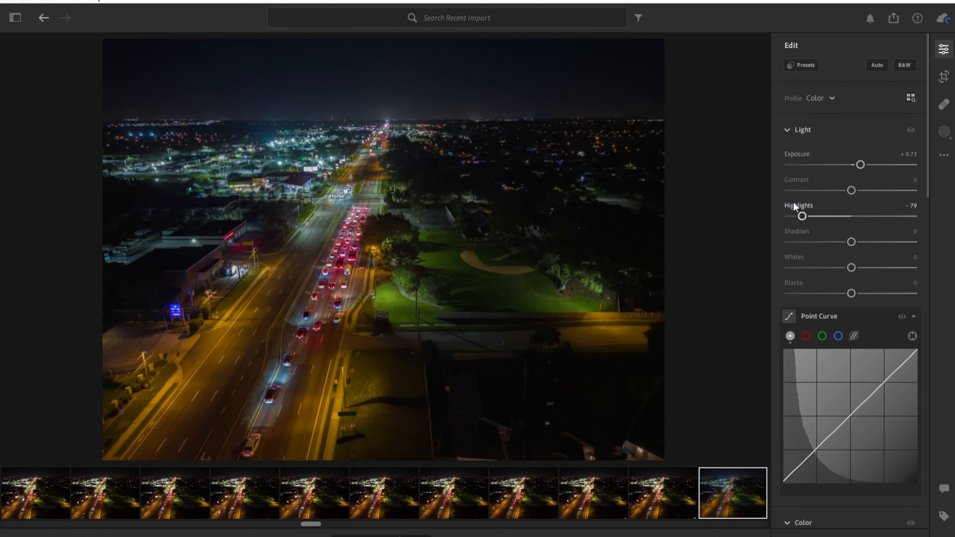
drag(851, 241, 909, 242)
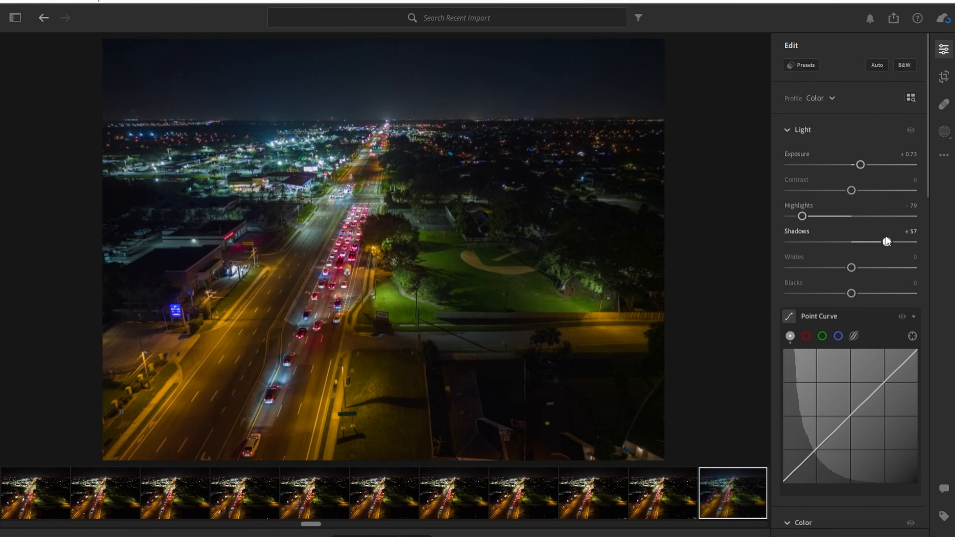
drag(878, 241, 875, 301)
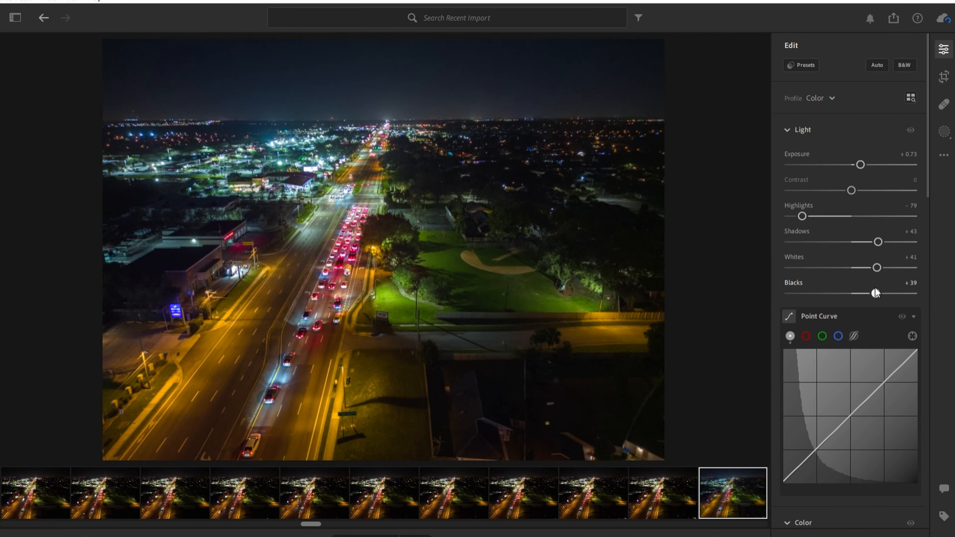
Lower the yellow saturation in the Color Mixer and set the orange saturation to -37
scroll(864, 289, down, 5)
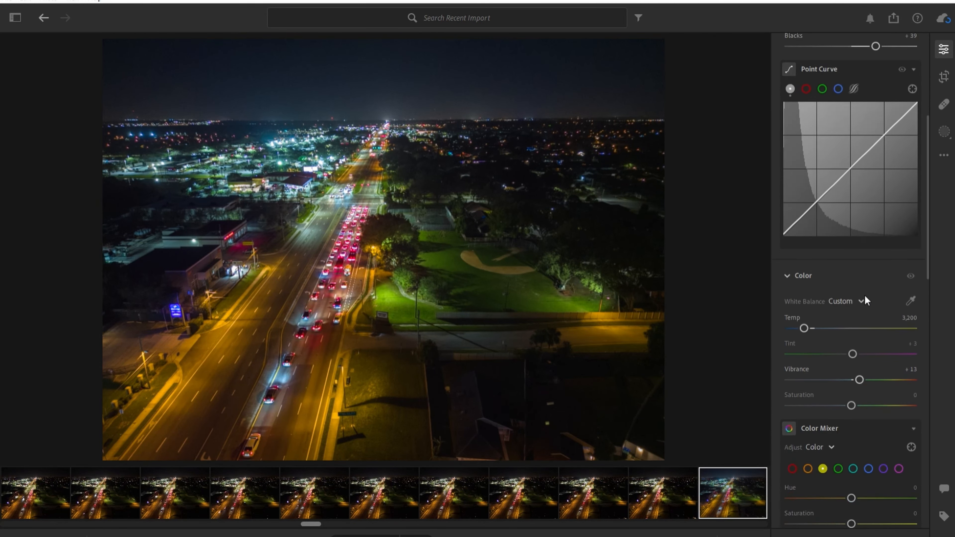
scroll(823, 318, down, 3)
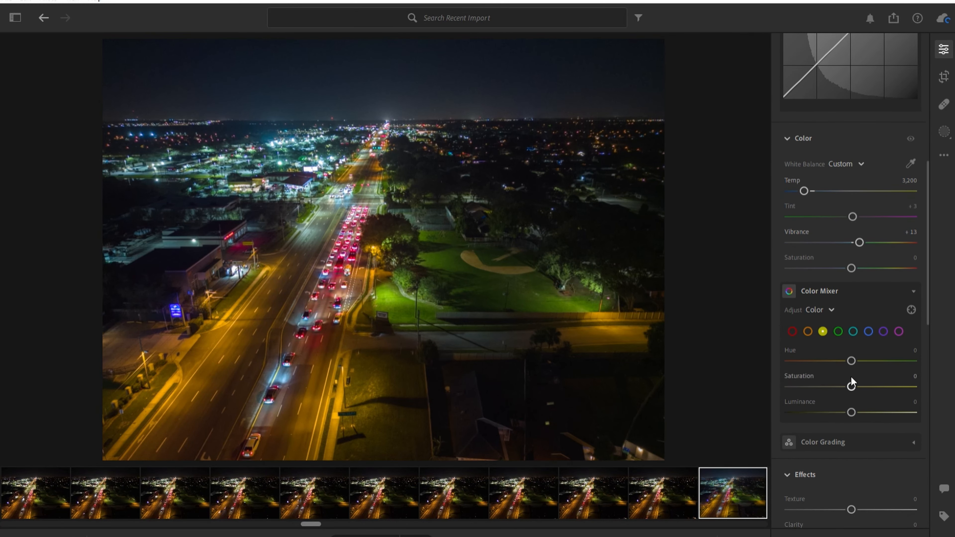
drag(851, 377, 827, 385)
click(809, 326)
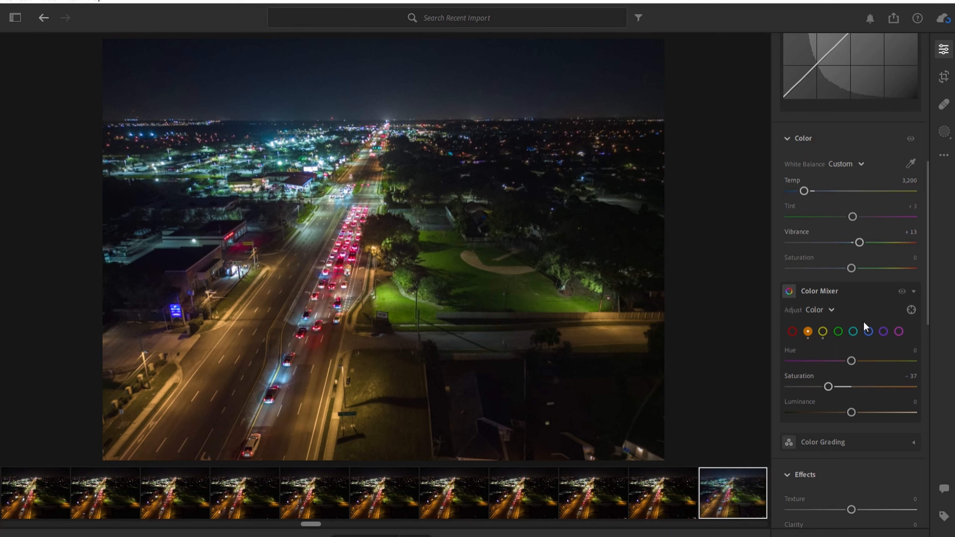
Reduce the blue saturation in the Color Mixer and set the aqua saturation to -20
click(869, 329)
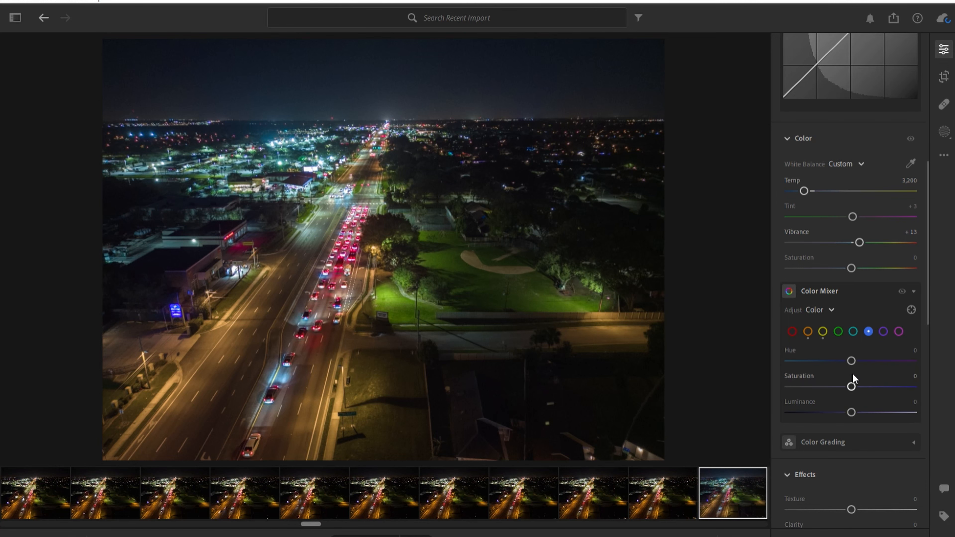
drag(850, 386, 839, 376)
click(853, 331)
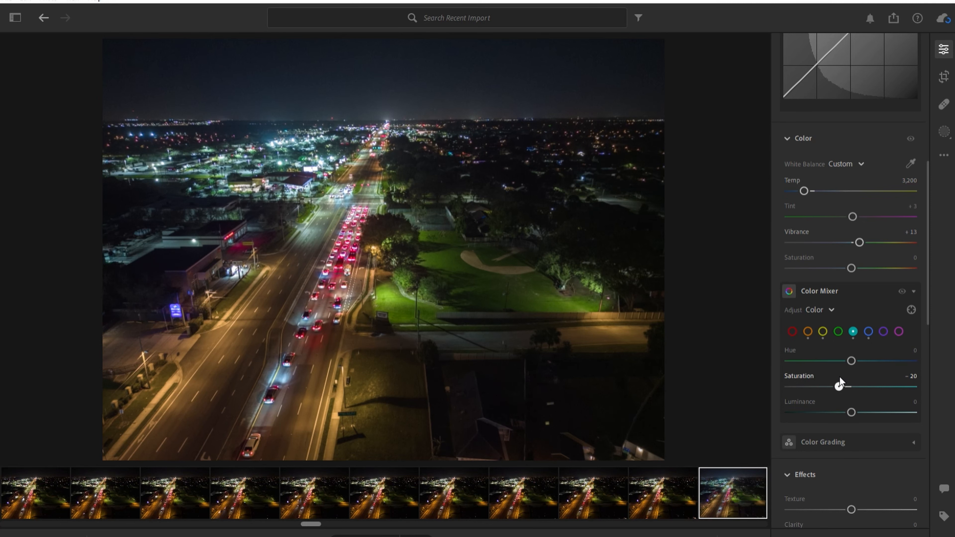
Set the Dehaze effect to +16
scroll(856, 389, down, 4)
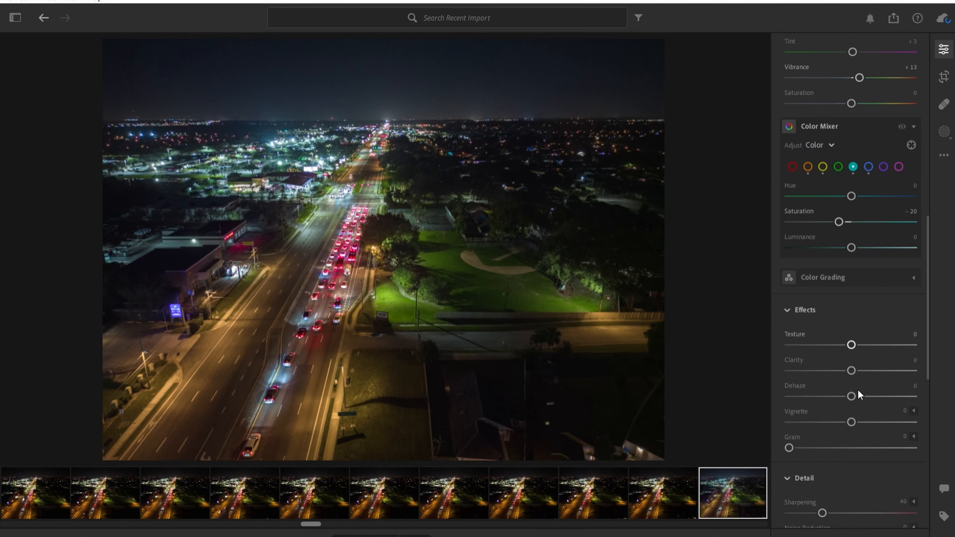
drag(853, 388, 861, 386)
scroll(859, 384, down, 7)
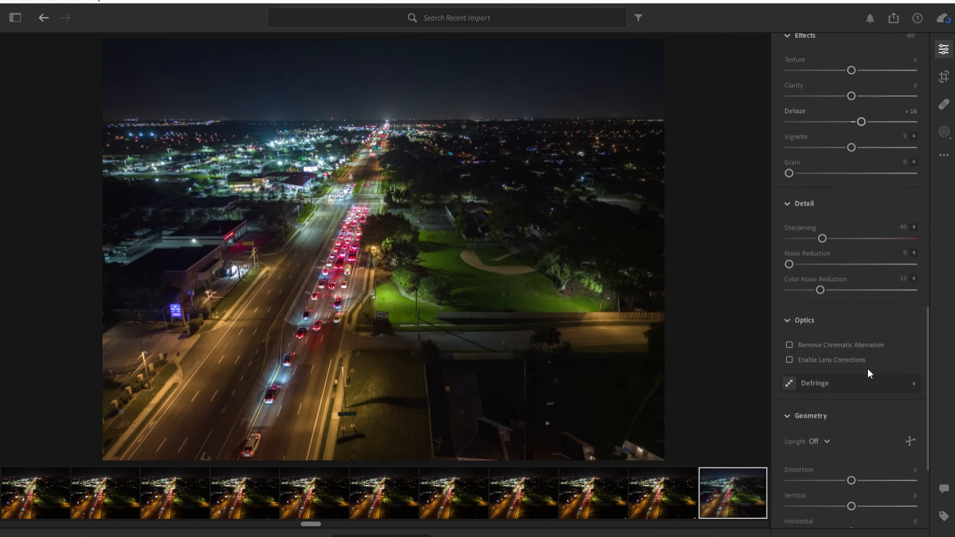
Compare the edited photo with its original version
scroll(867, 369, down, 4)
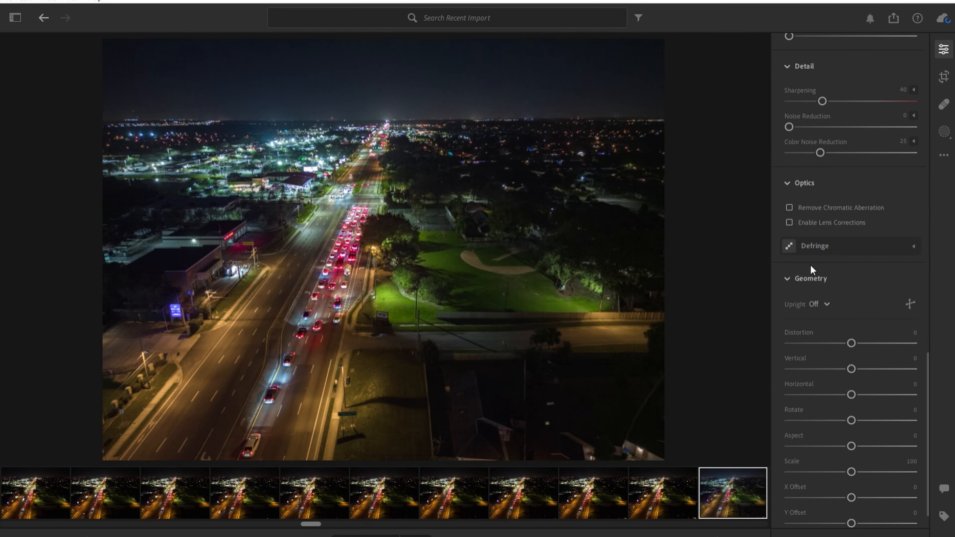
key(backslash)
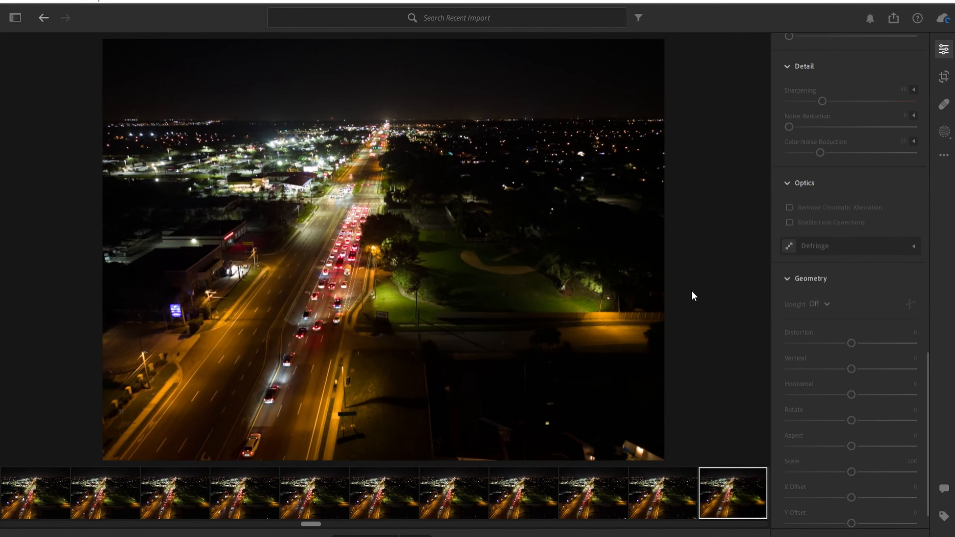
key(backslash)
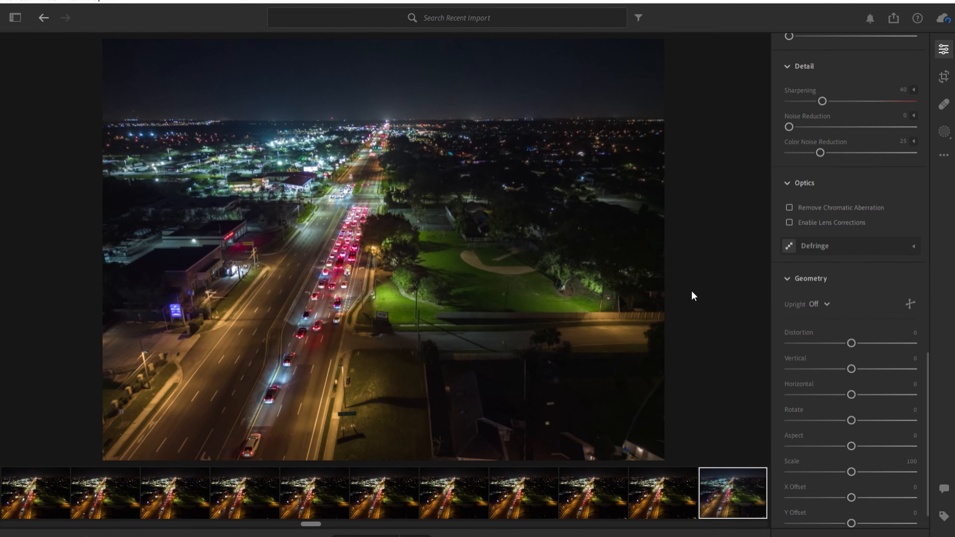
key(backslash)
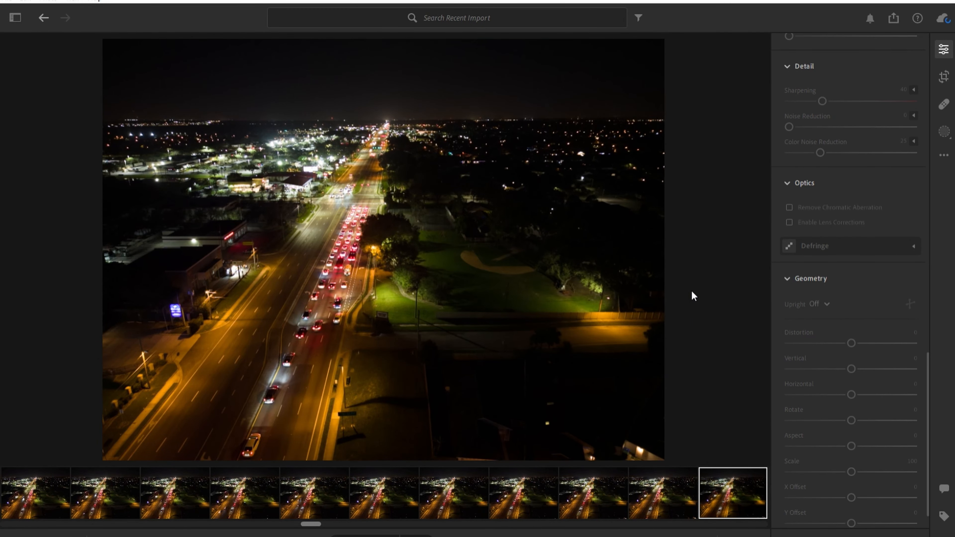
key(backslash)
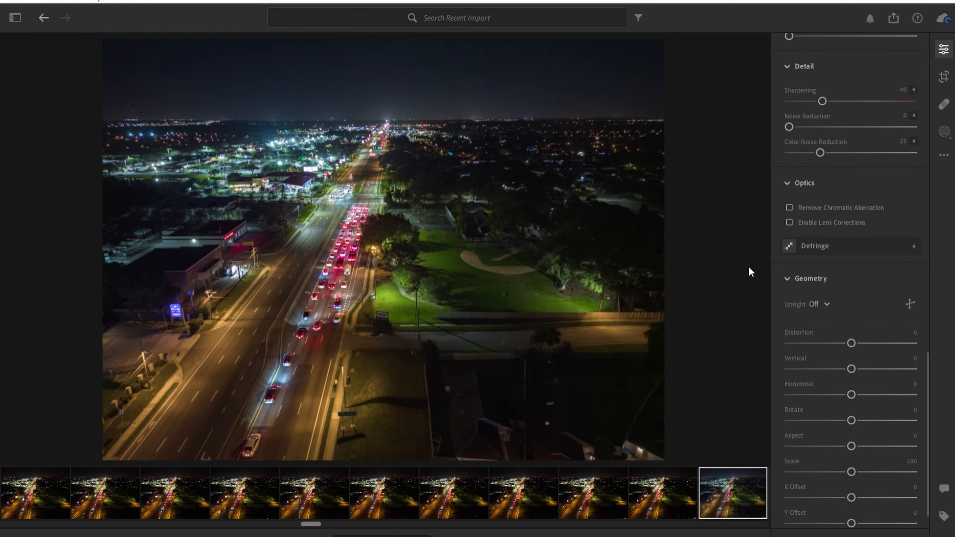
In the Color Mixer, set the blue saturation to -36 and luminance to -19, and the aqua luminance to -24
scroll(890, 268, up, 5)
scroll(873, 260, up, 5)
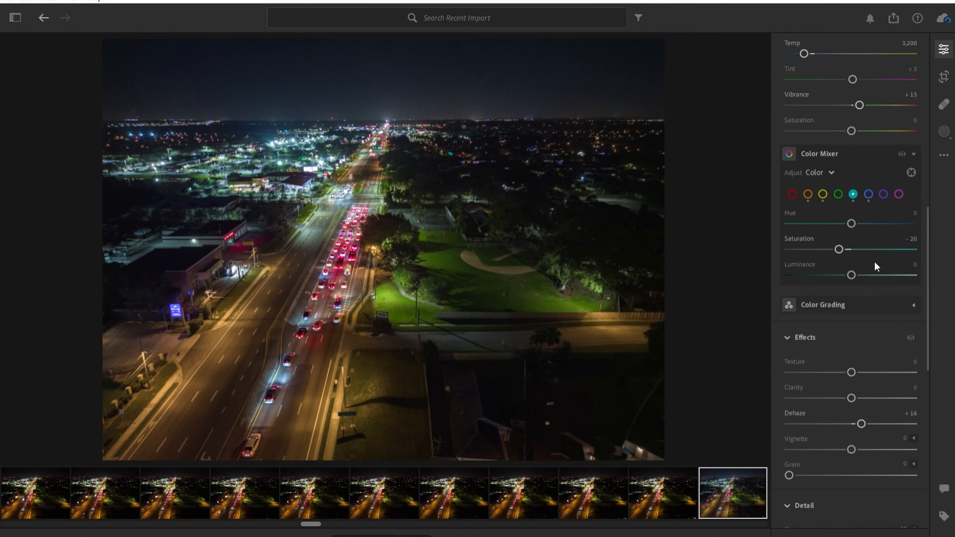
click(868, 221)
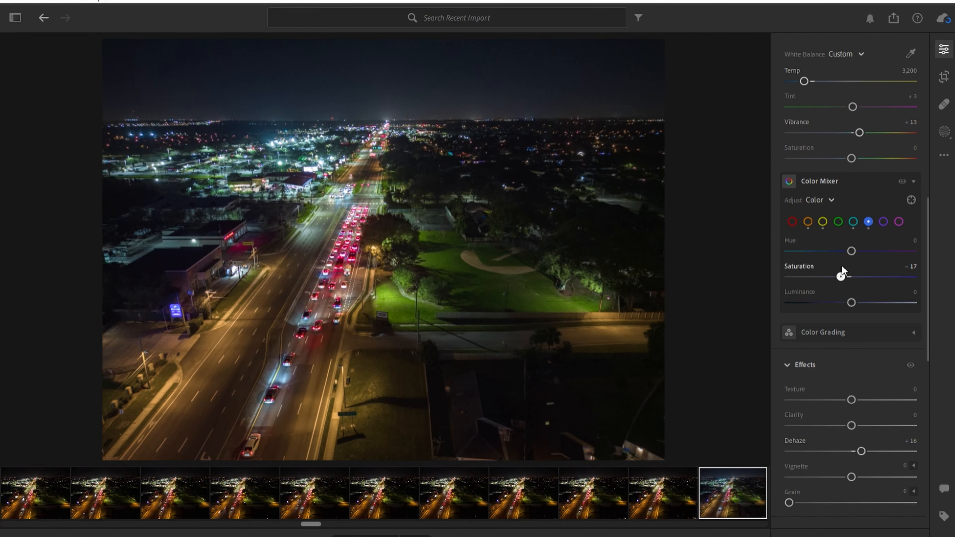
drag(841, 265, 834, 267)
drag(851, 290, 870, 290)
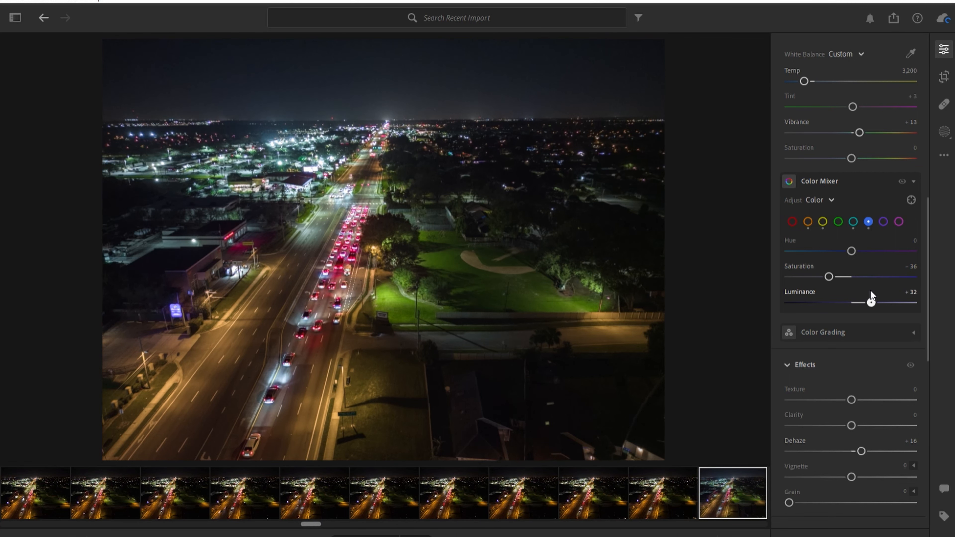
drag(861, 299, 839, 300)
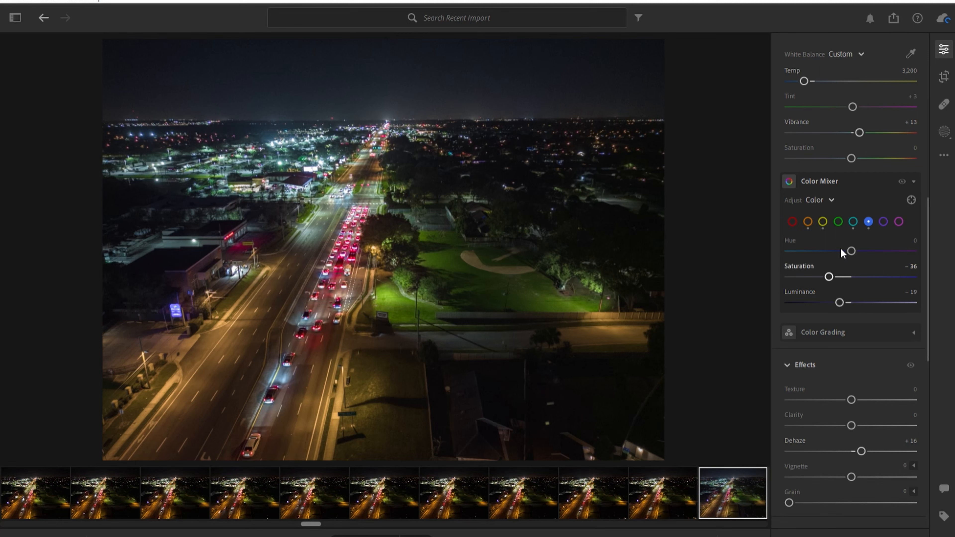
click(852, 220)
drag(851, 292, 836, 292)
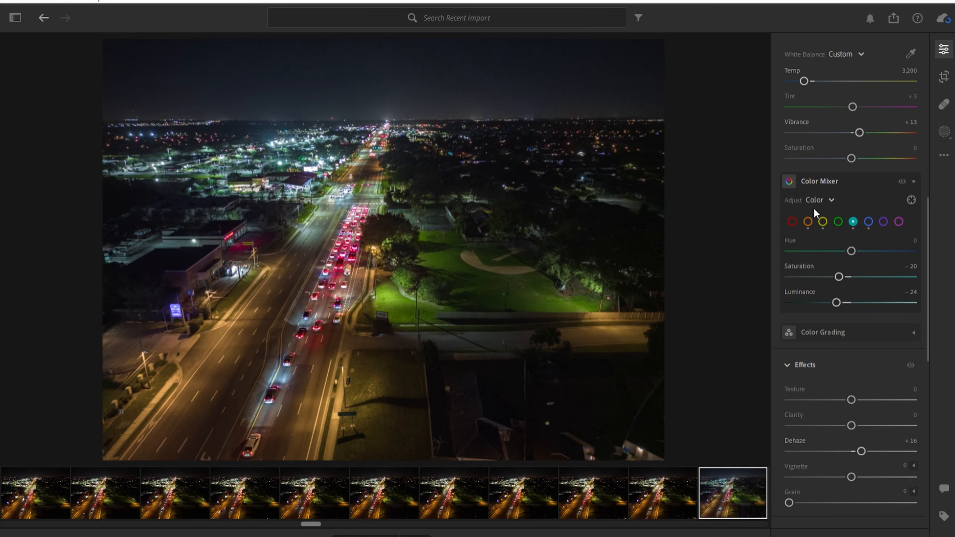
In the Color Mixer, set the orange saturation to -49, and the green saturation to -18 and luminance to -14
click(822, 220)
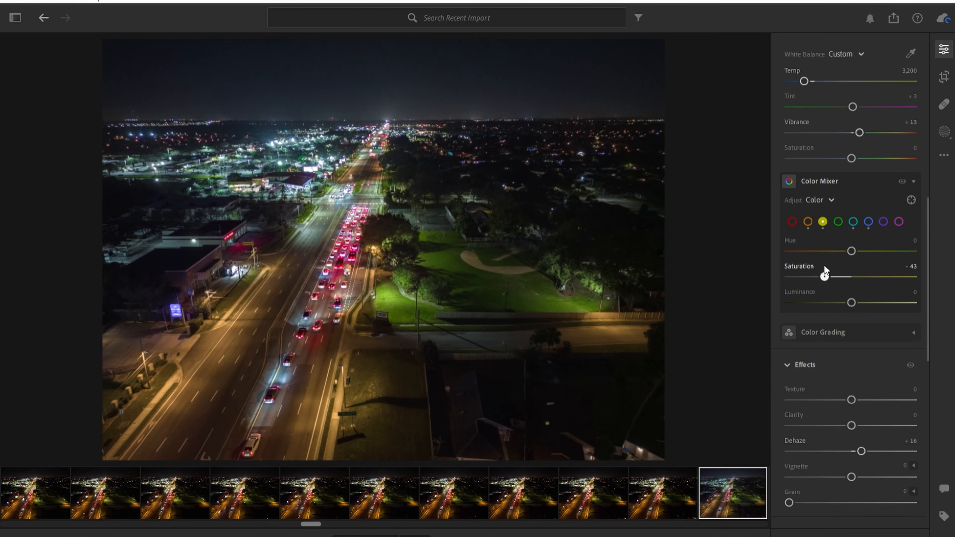
click(807, 221)
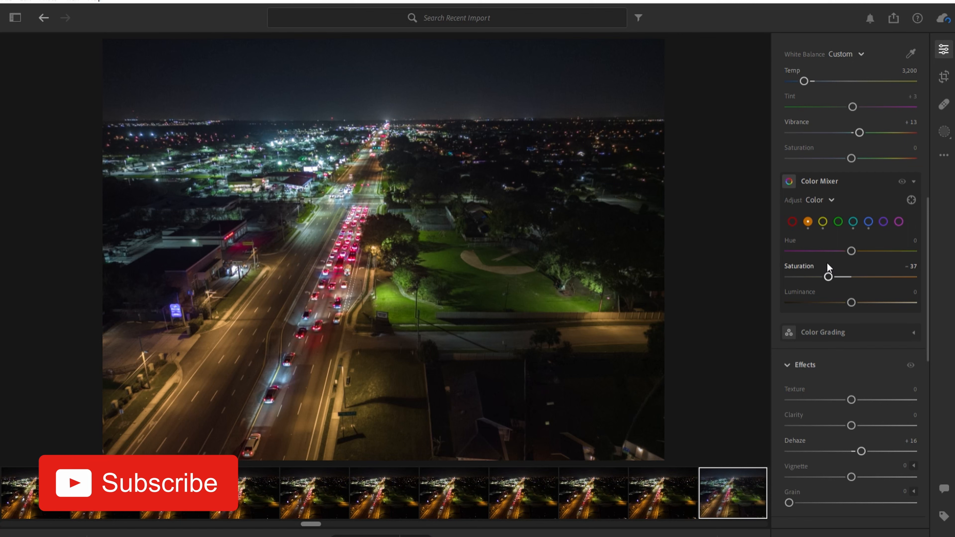
drag(827, 265, 820, 265)
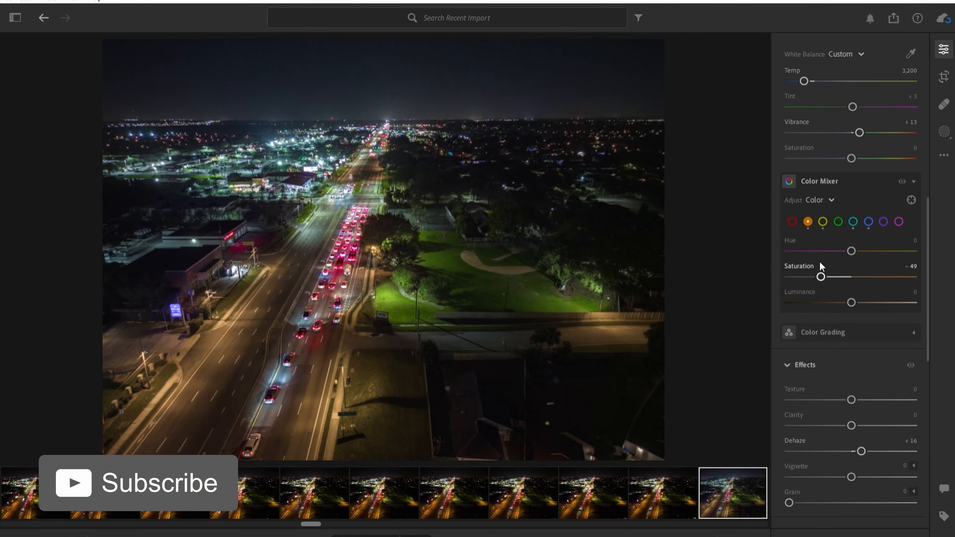
click(838, 219)
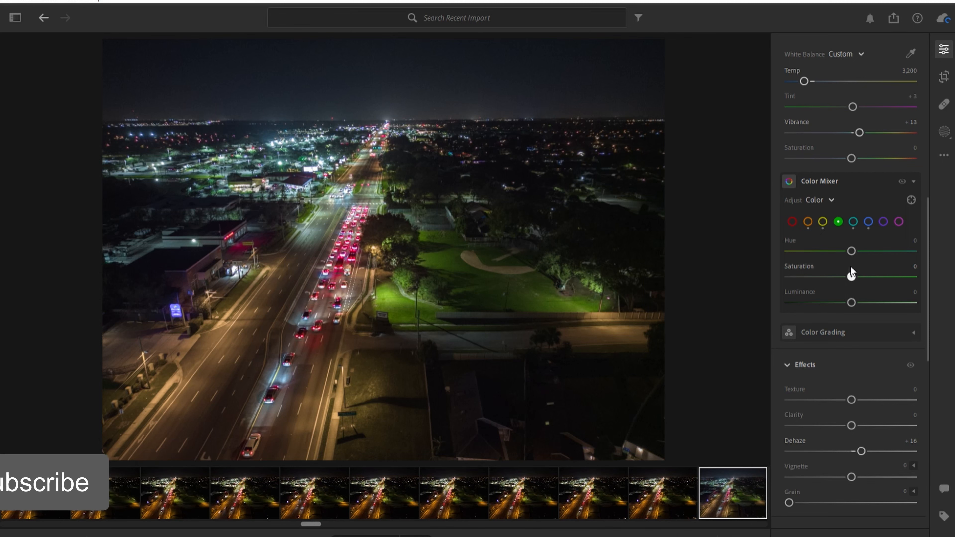
drag(850, 265, 840, 290)
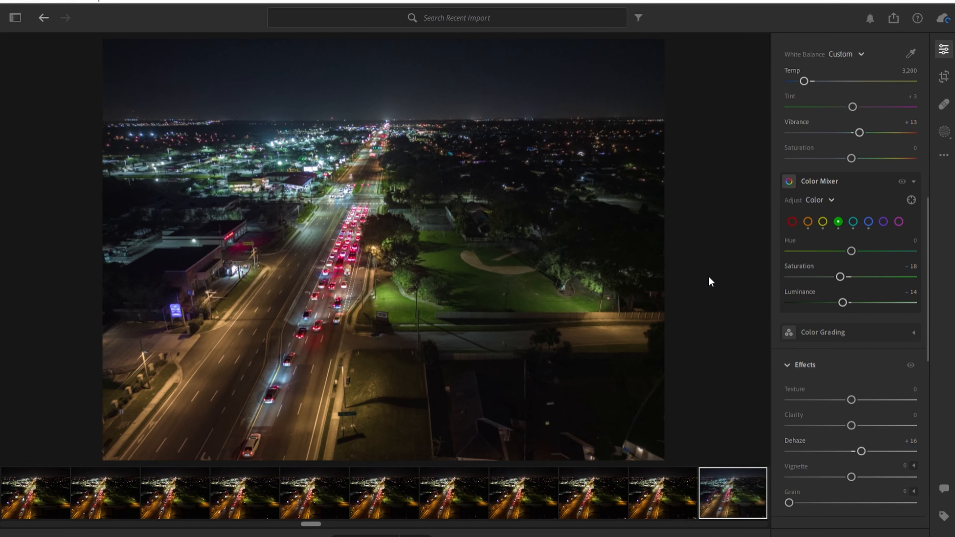
Compare the photo before and after the Color Mixer changes by toggling the original view
key(backslash)
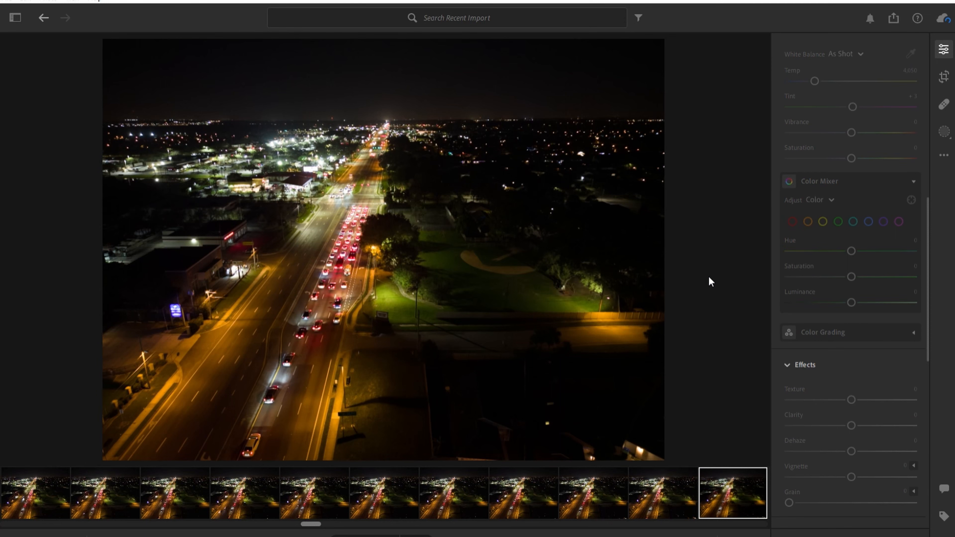
key(backslash)
key(backslash)
key(backslash)
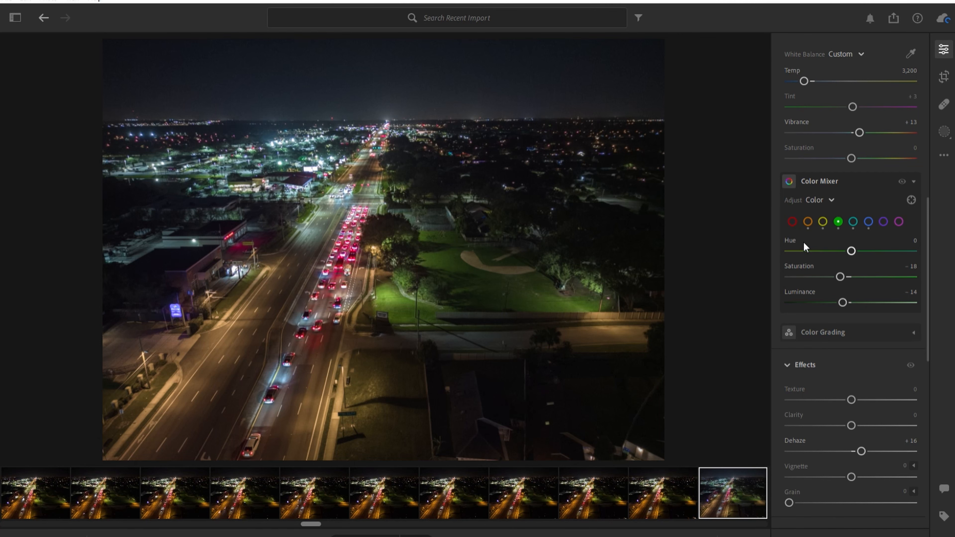
Paste the edit settings onto all photos in the Saturday 10:58 PM import and clear the selection
click(14, 14)
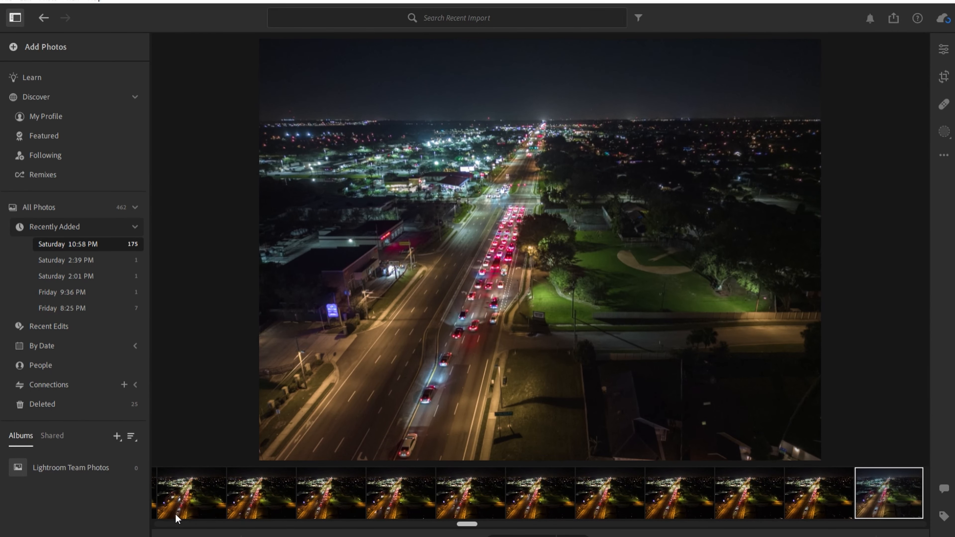
click(175, 532)
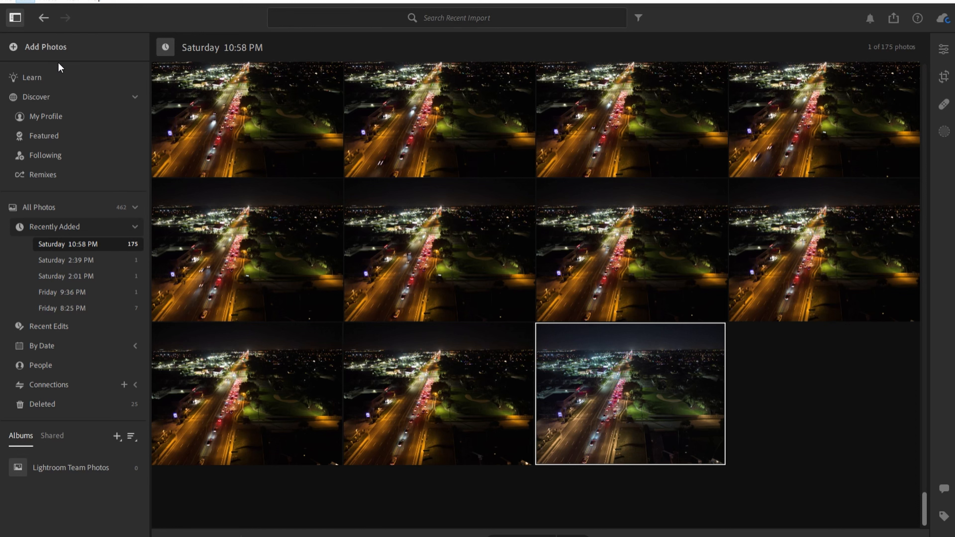
key(ctrl+a)
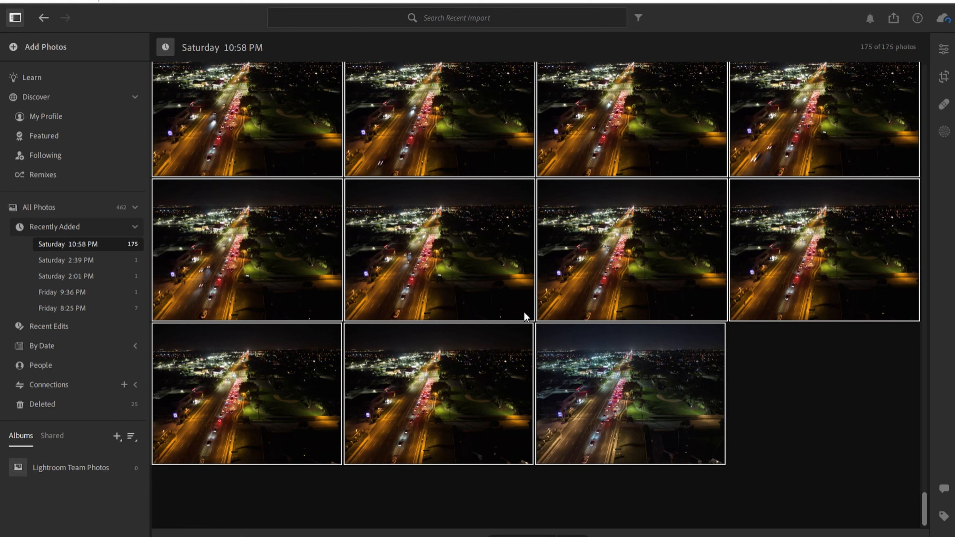
key(ctrl+v)
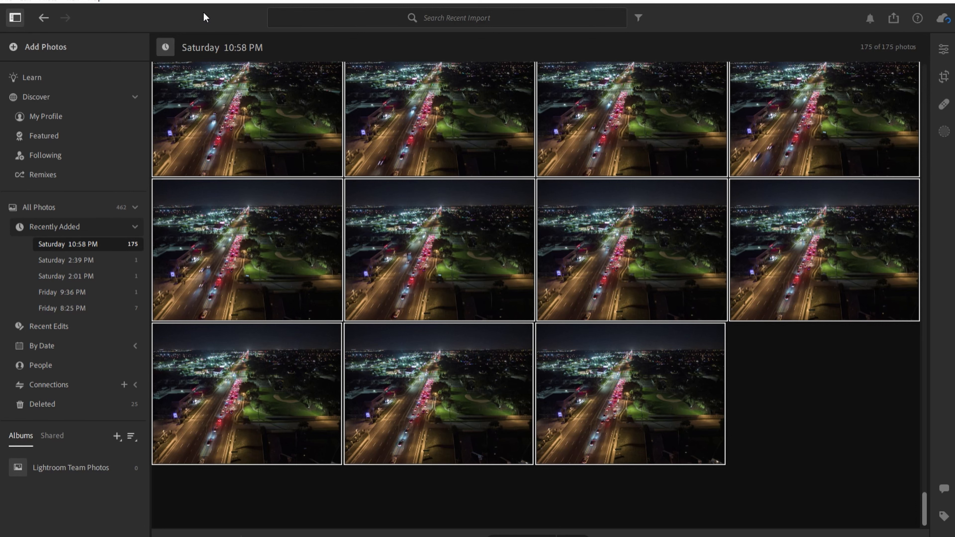
click(801, 392)
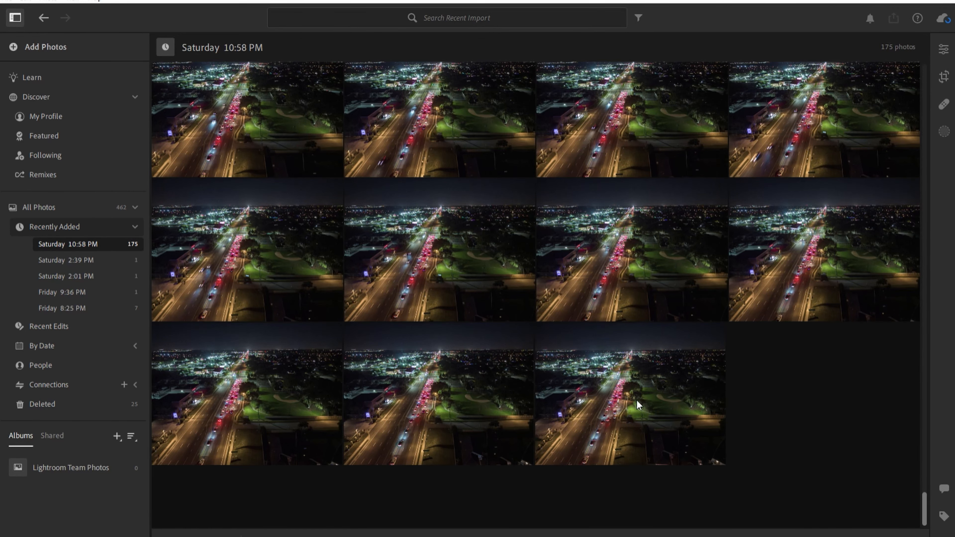
Inspect the last photo in the edit view, return to the photo grid and select all photos in the import
double_click(636, 400)
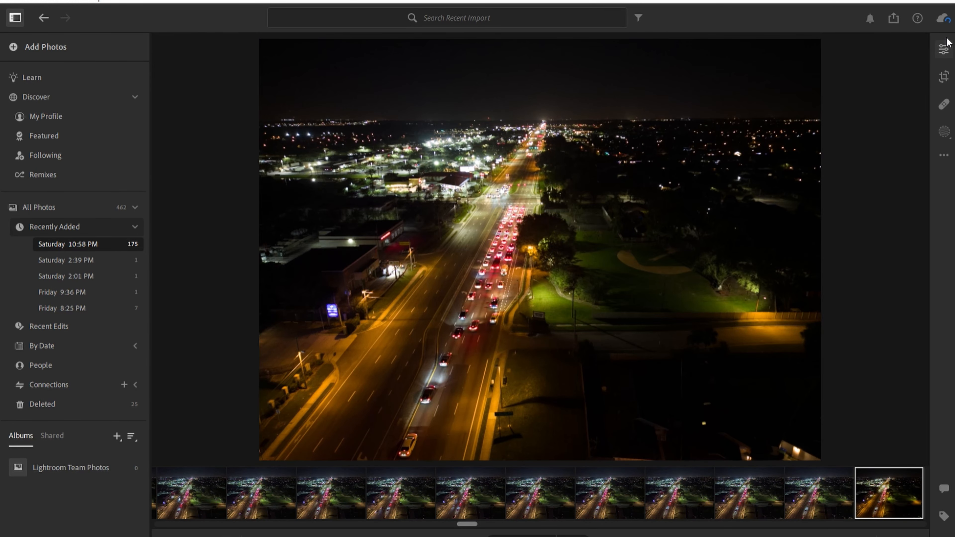
click(944, 48)
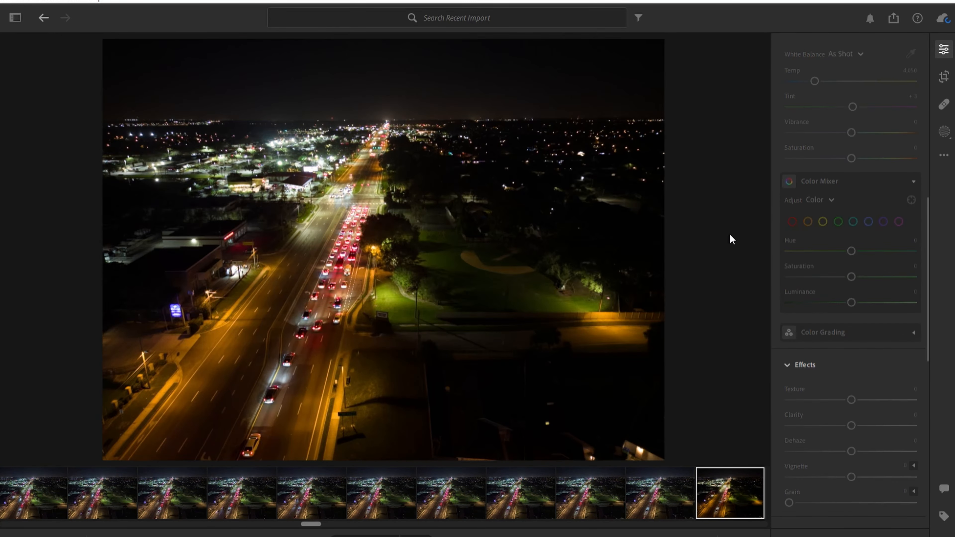
key(g)
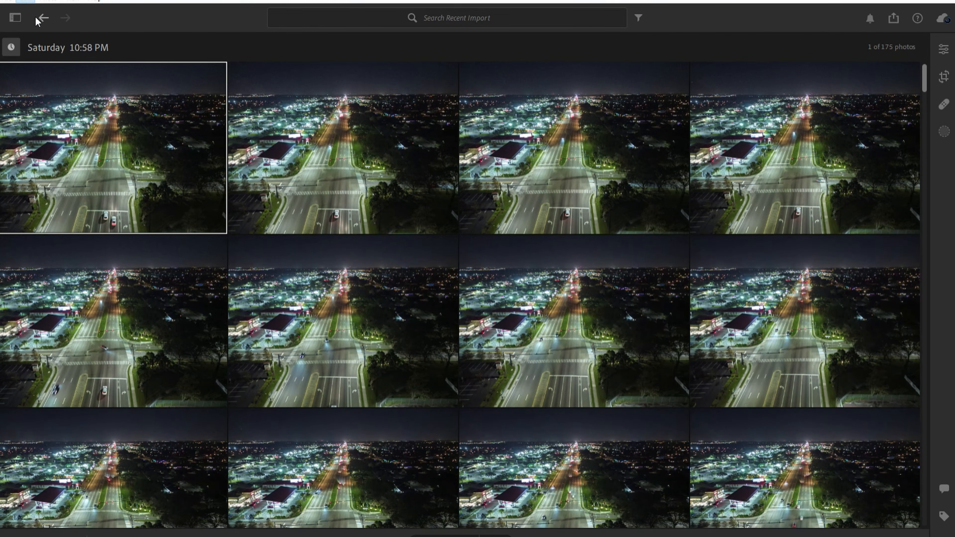
key(ctrl+a)
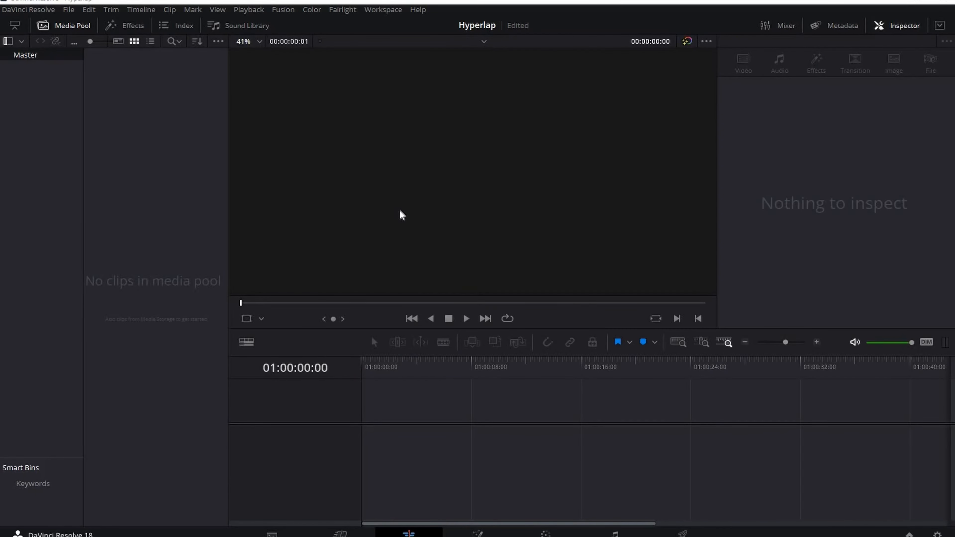
Switch to DaVinci Resolve and import all the images from the Hyperlapse folder in Camera Roll into the media pool
right_click(151, 194)
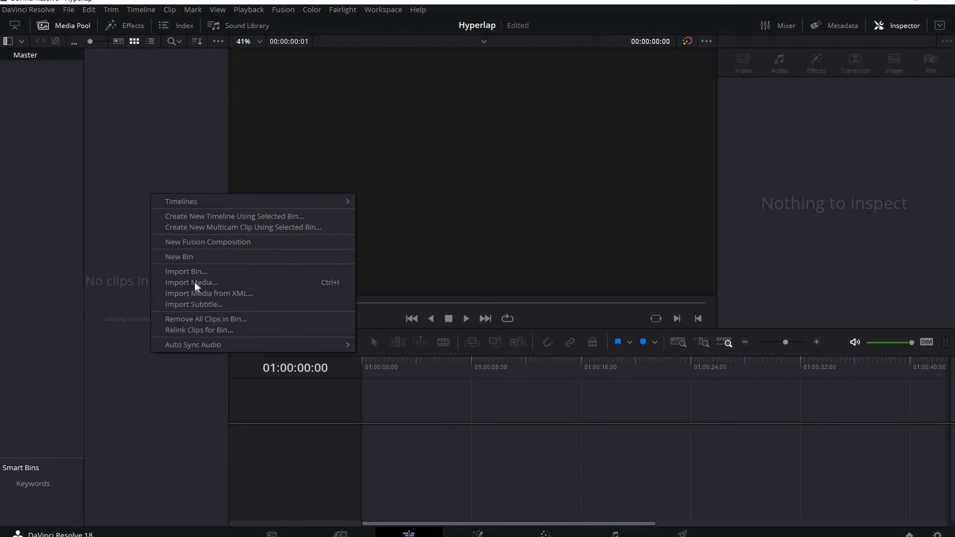
click(211, 285)
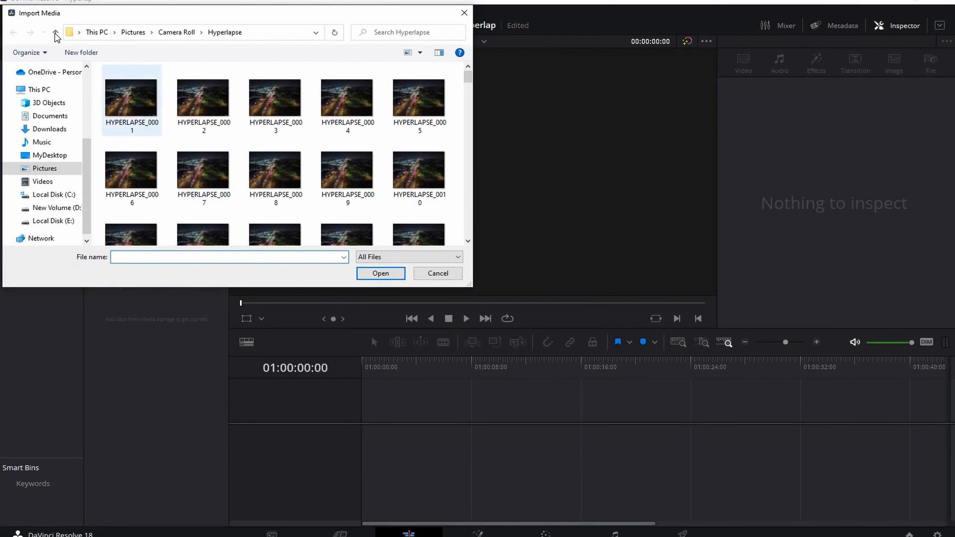
click(55, 32)
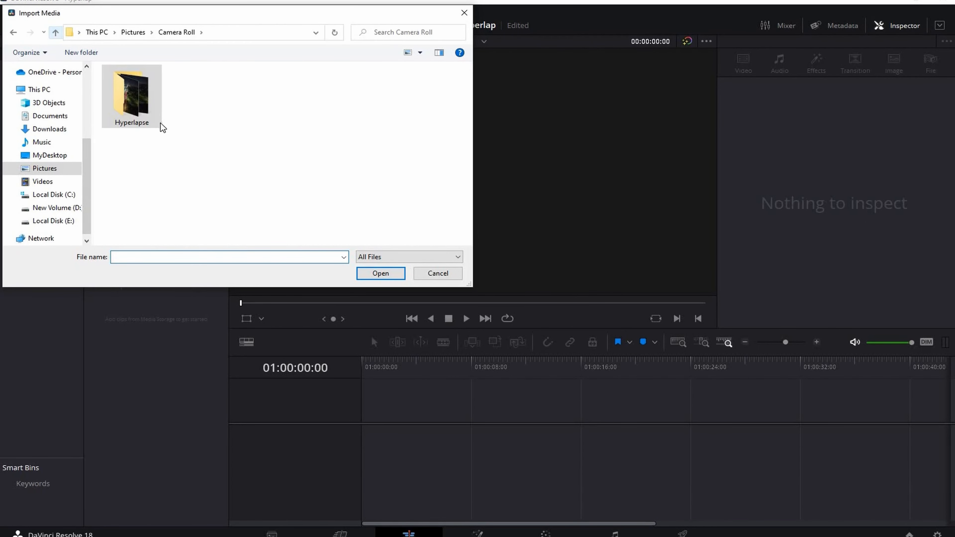
click(145, 114)
double_click(118, 112)
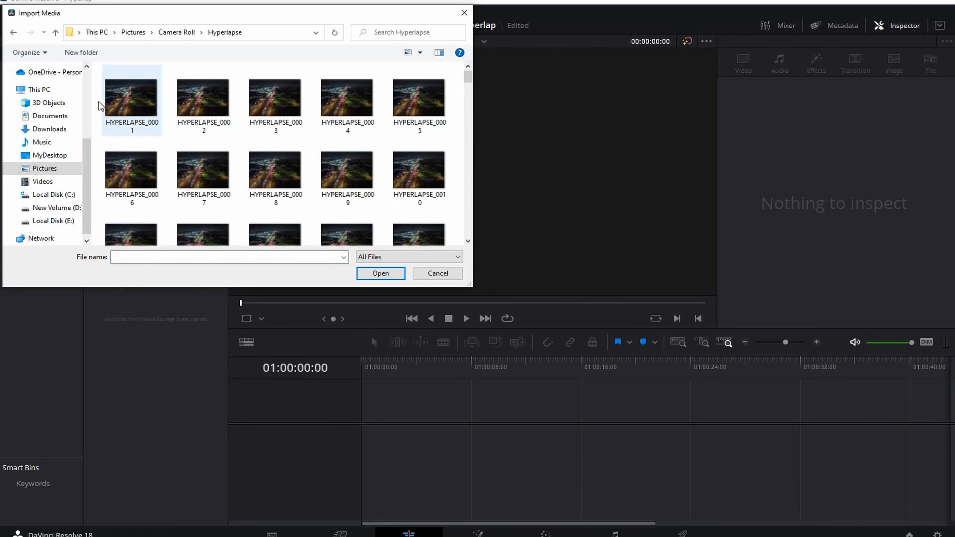
drag(98, 99, 405, 277)
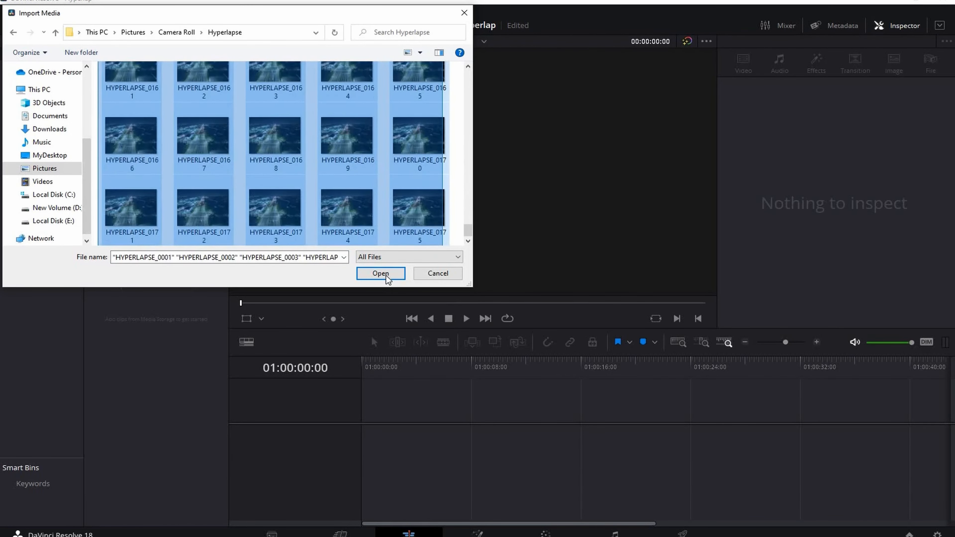
click(383, 273)
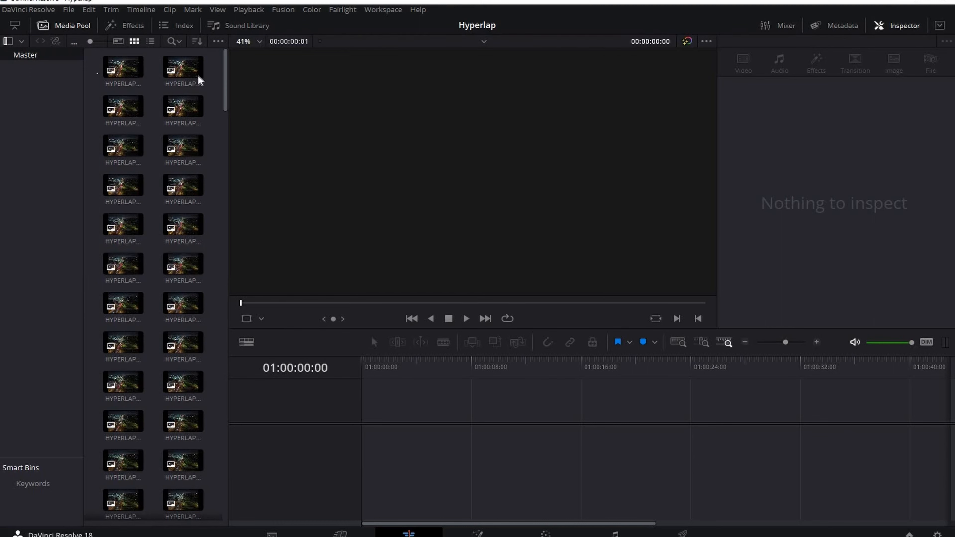
Place all the imported hyperlapse images in sequence on a new timeline and play it back
drag(199, 80, 199, 534)
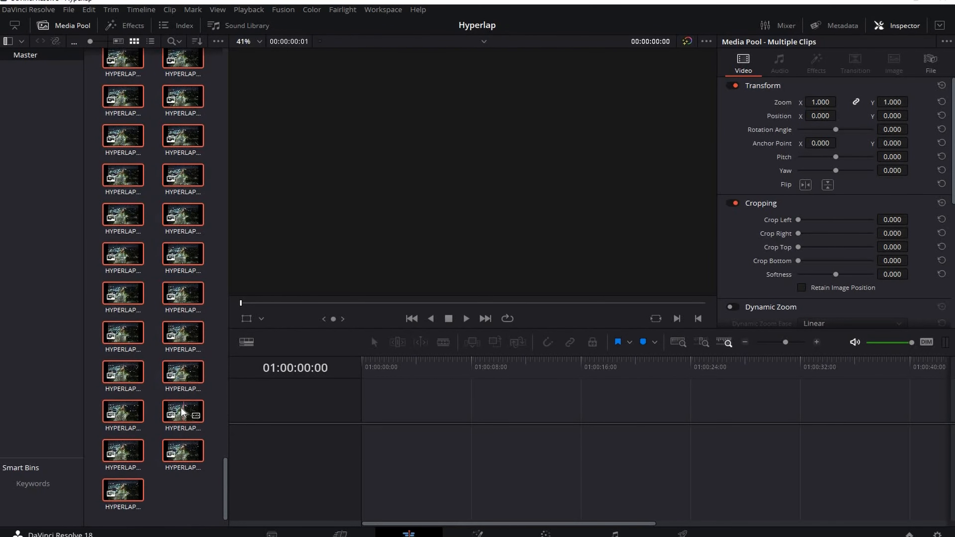
drag(181, 411, 437, 396)
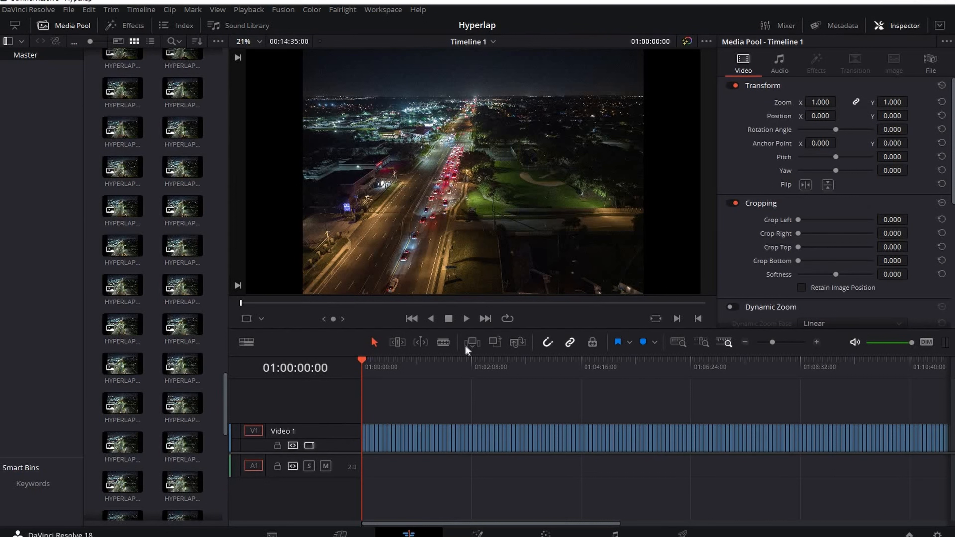
click(470, 318)
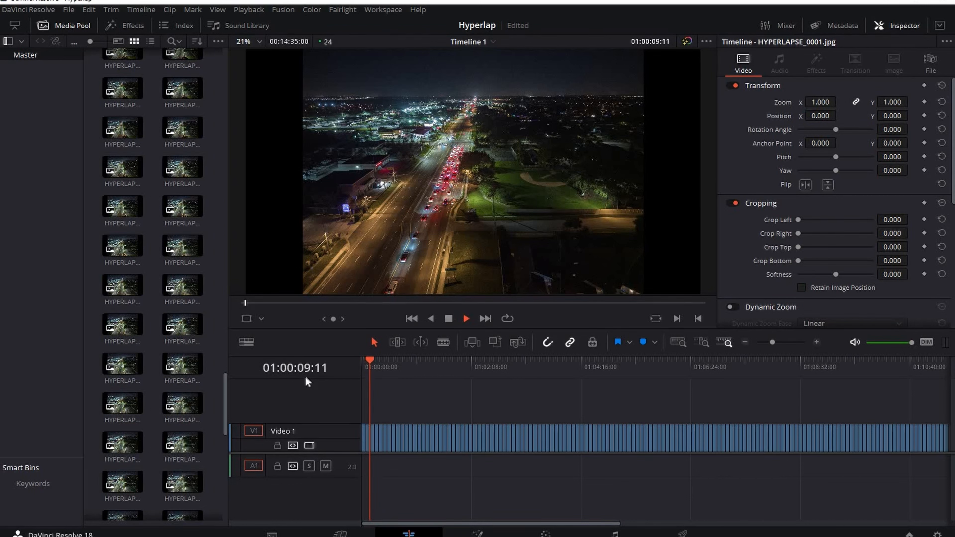
Stop playback and set the standard still duration to 1 frame in the user editing preferences, saving the change
click(446, 319)
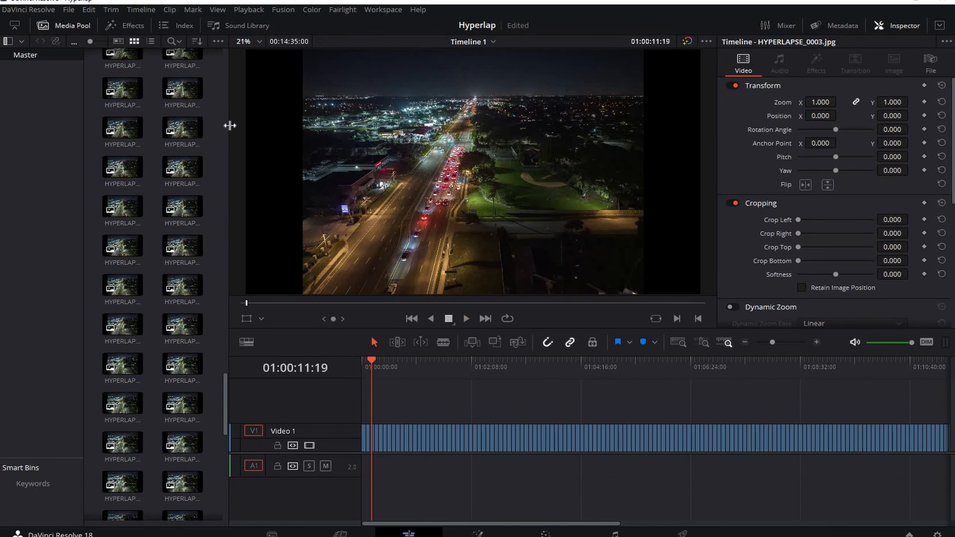
click(51, 10)
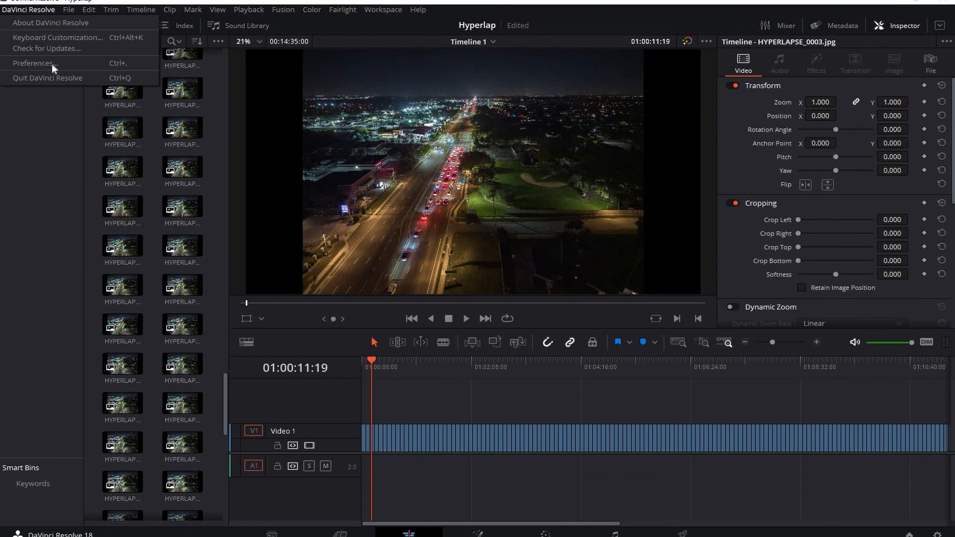
click(34, 63)
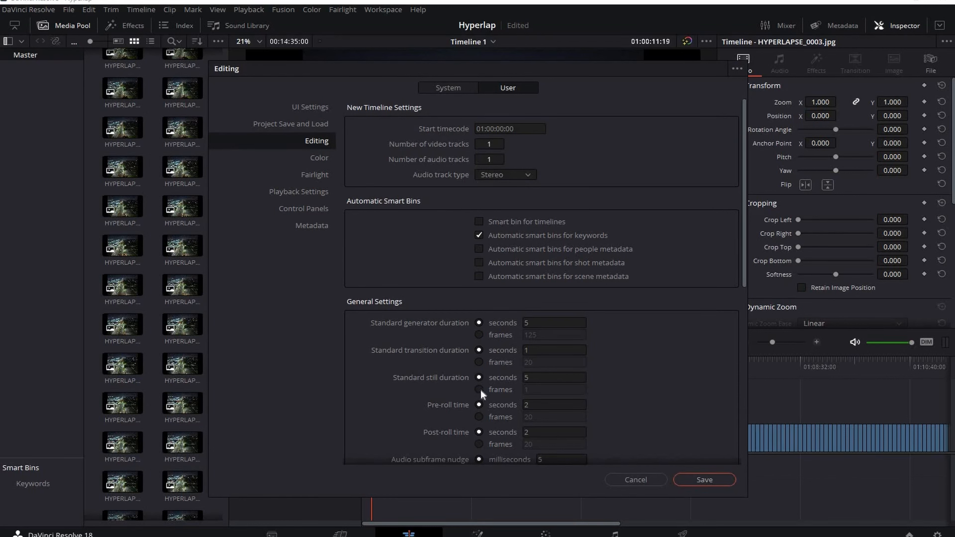
click(511, 393)
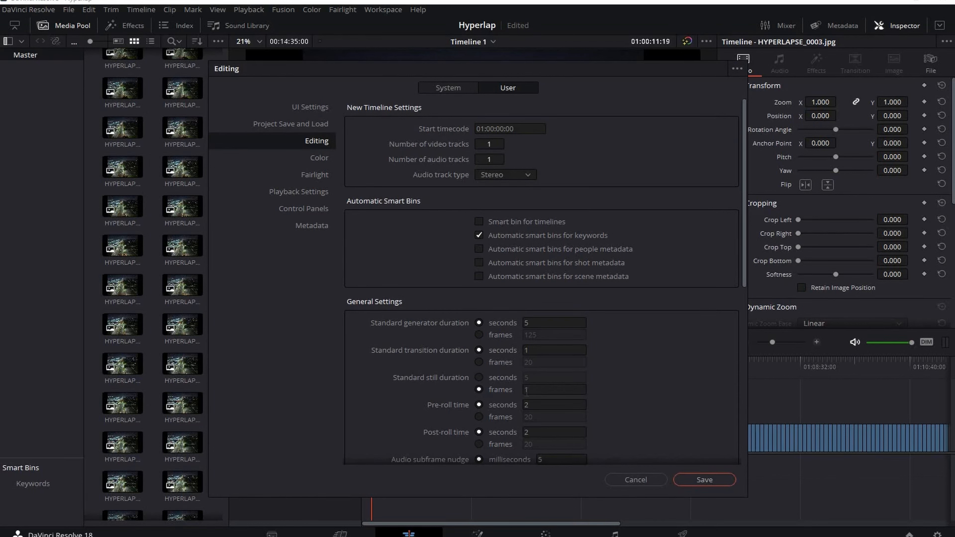
click(704, 480)
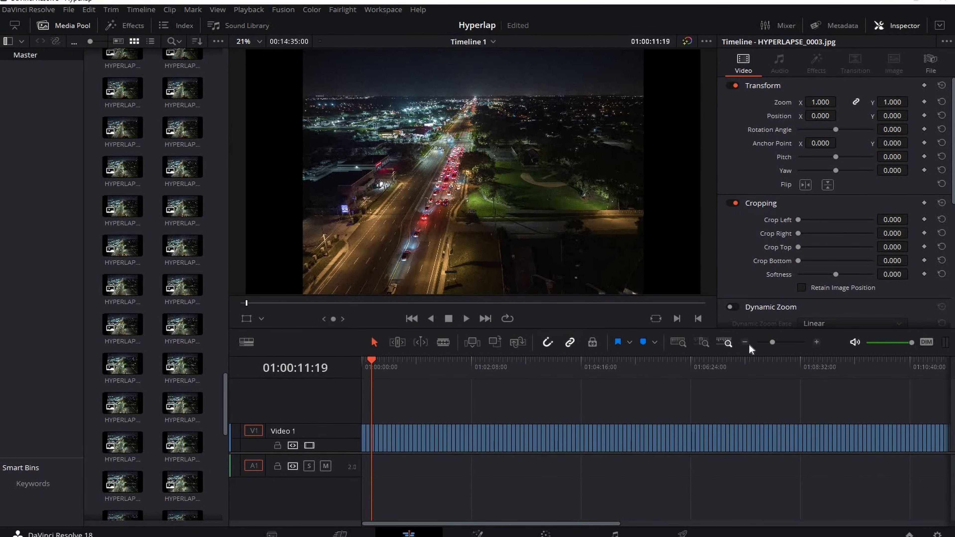
Delete all the hyperlapse clips from the timeline
key(ctrl+minus)
key(ctrl+minus)
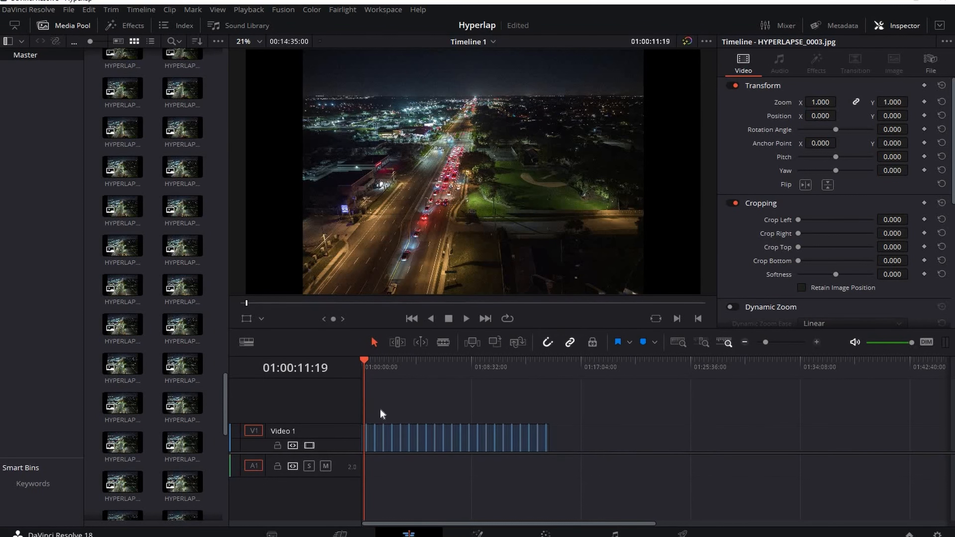
drag(358, 411, 602, 450)
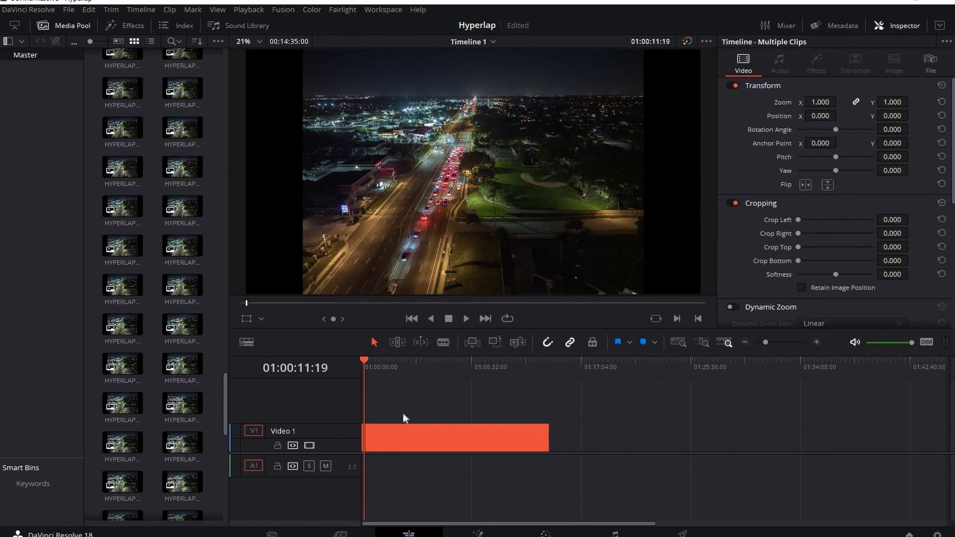
key(Delete)
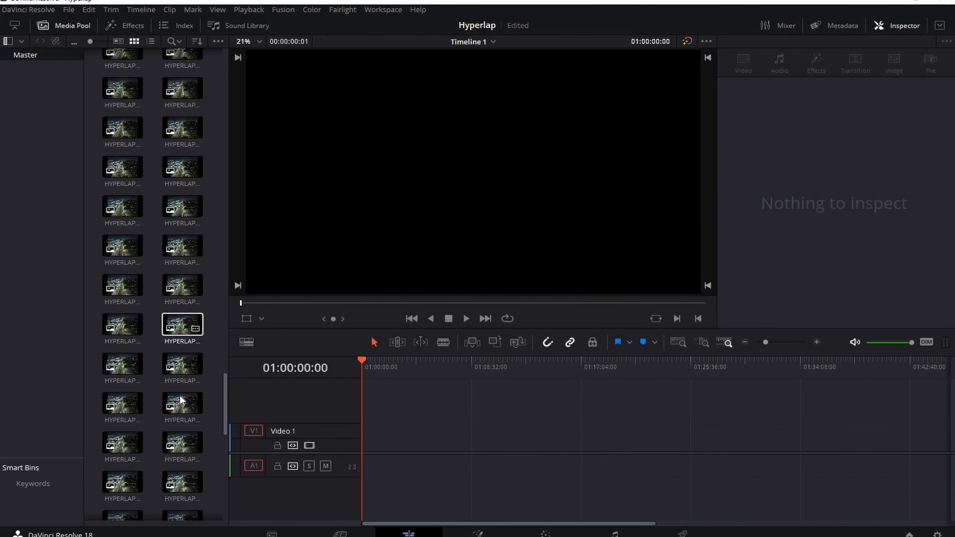
Place all hyperlapse images from the media pool, excluding Timeline 1, at the start of track Video 1
scroll(146, 477, down, 3)
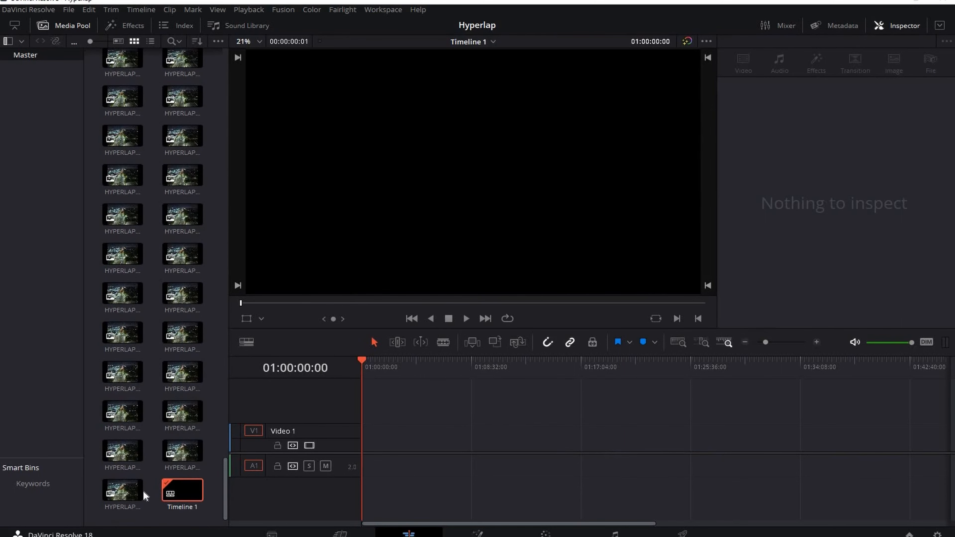
drag(94, 489, 226, 88)
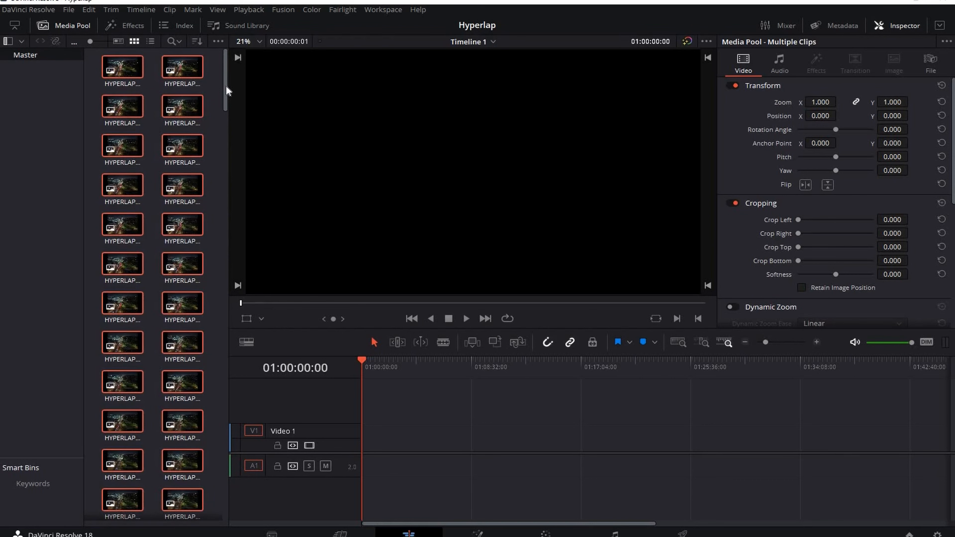
drag(222, 288, 179, 498)
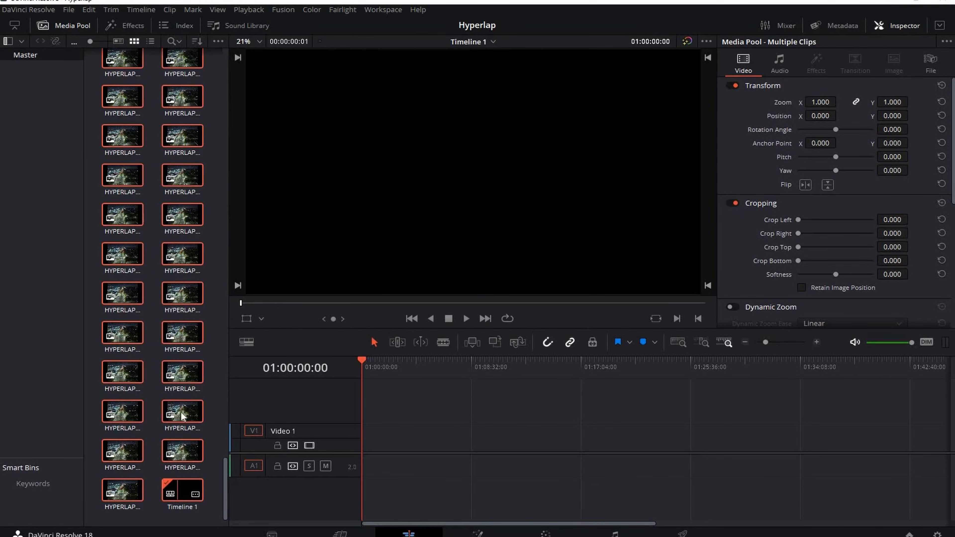
ctrl+click(179, 490)
drag(182, 411, 416, 441)
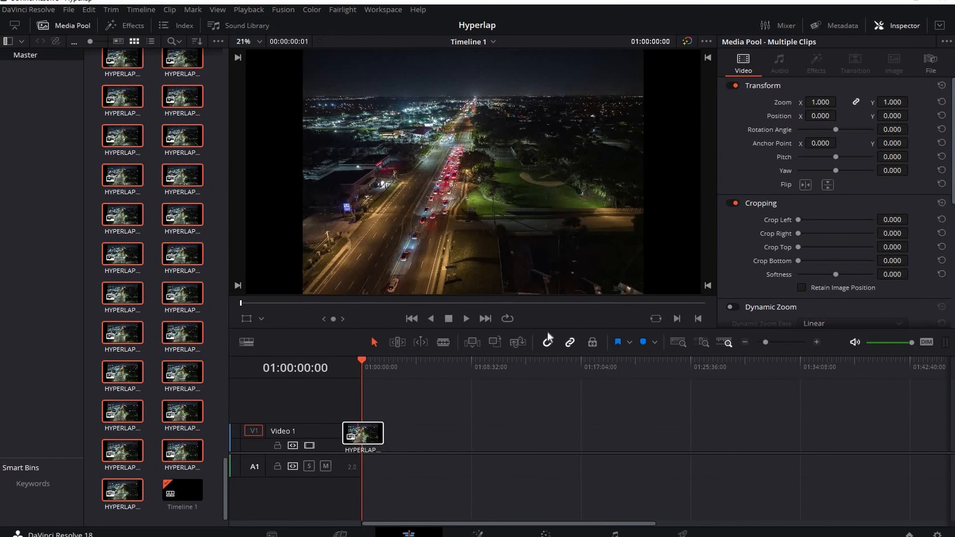
click(820, 341)
click(820, 340)
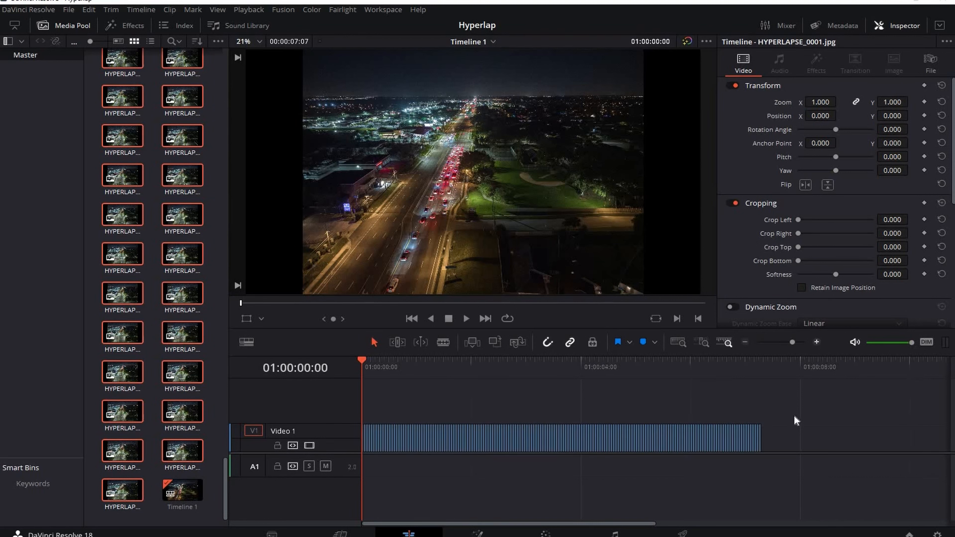
Select all clips on Video 1, play the sequence through and set their zoom to 1.340 to fill the frame
drag(793, 430, 356, 420)
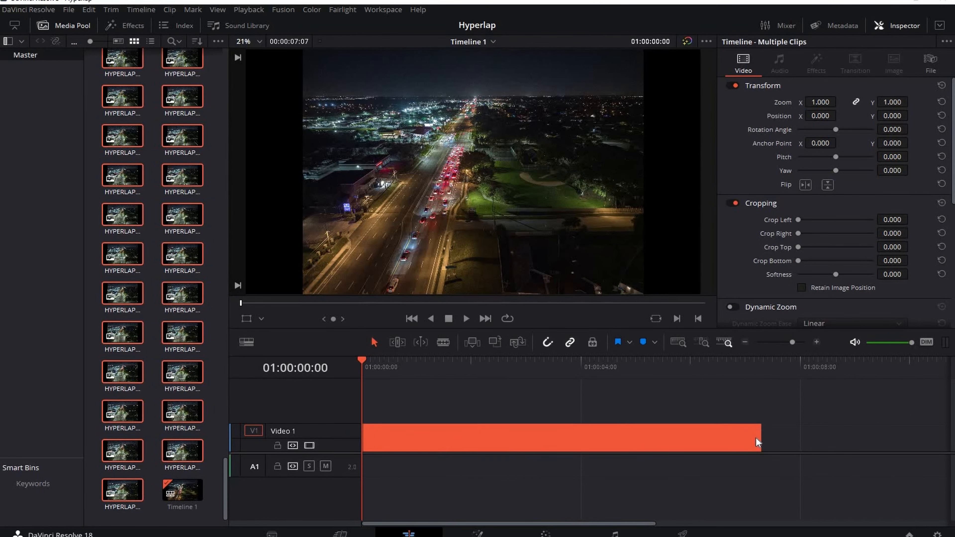
click(466, 319)
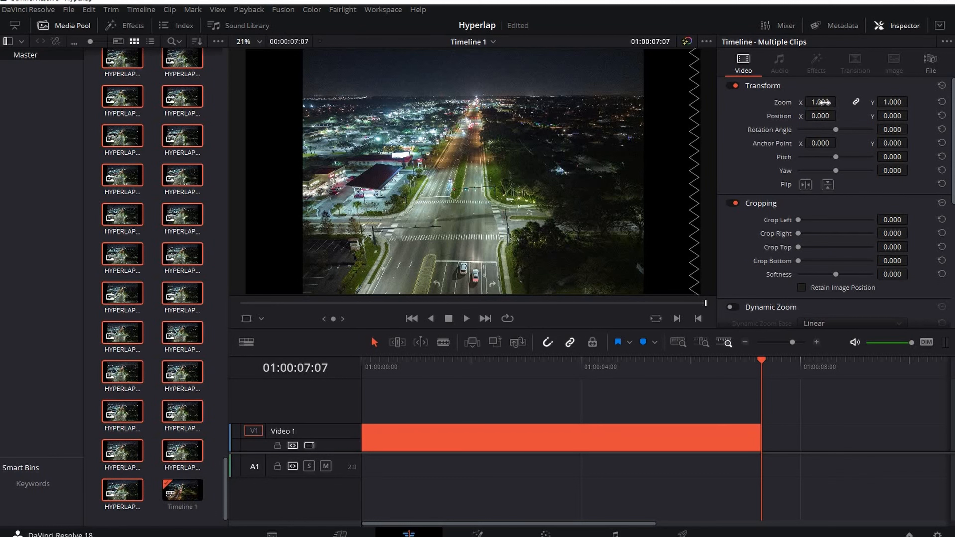
drag(819, 102, 840, 103)
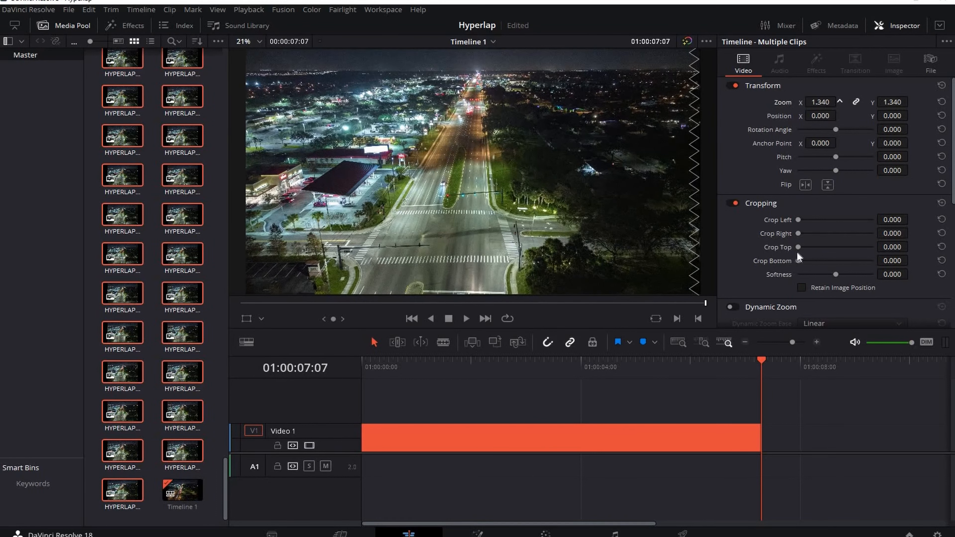
Check the enlarged framing partway through the timeline and play the hyperlapse from the start
click(646, 369)
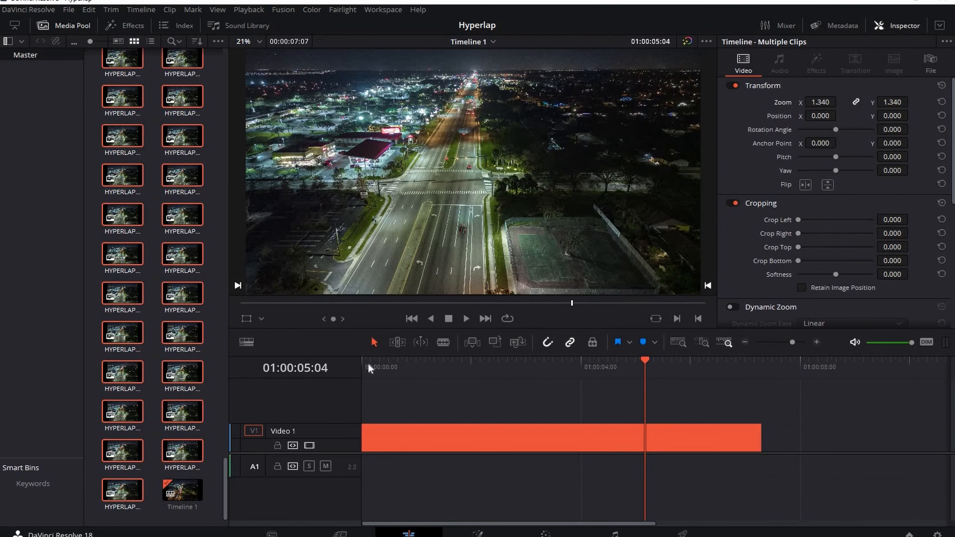
click(360, 364)
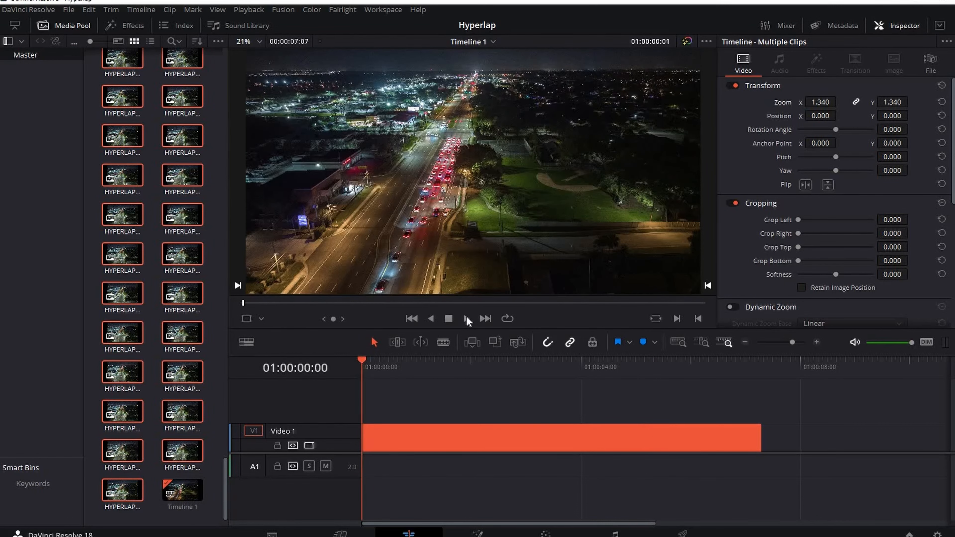
click(467, 318)
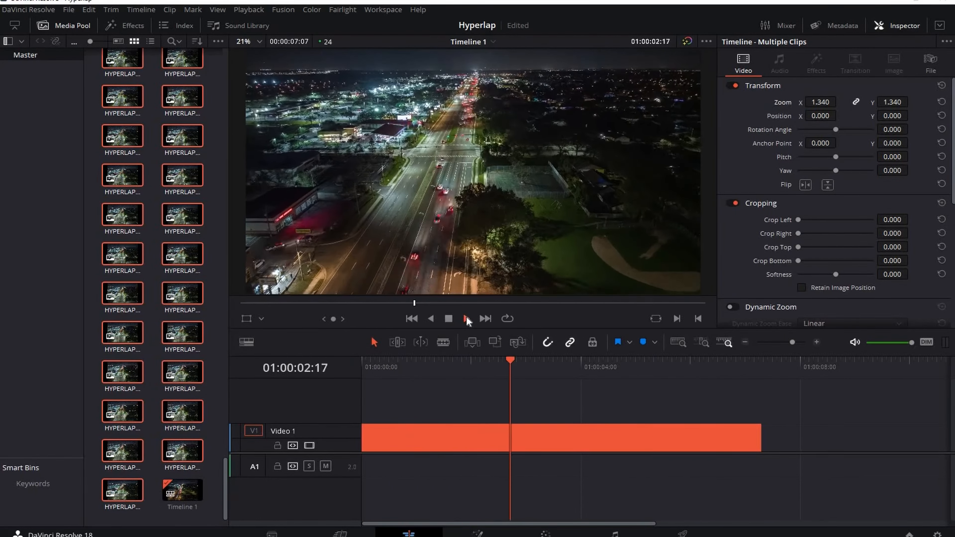
click(449, 320)
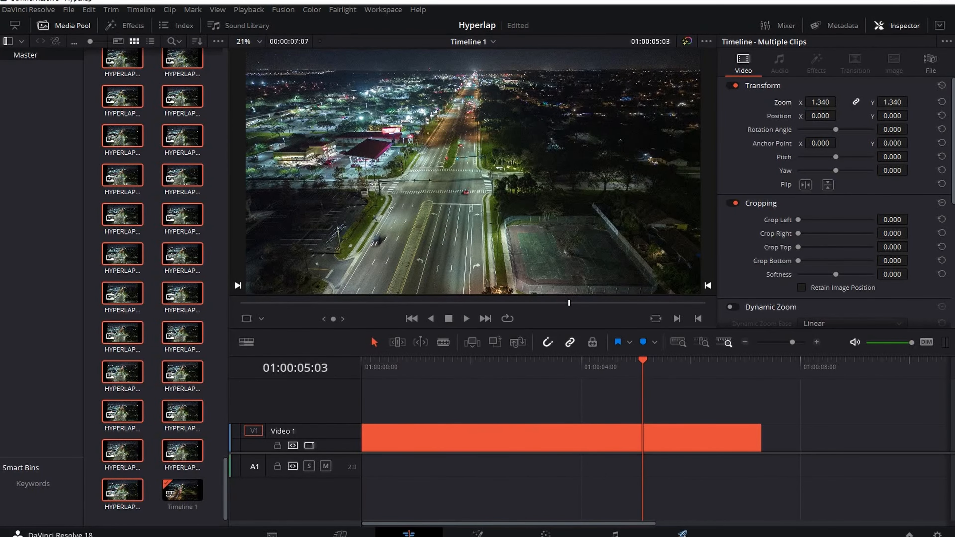
Open the Deliver page and set the export's file name to Hyper and its destination to the MyDesktop folder
click(682, 534)
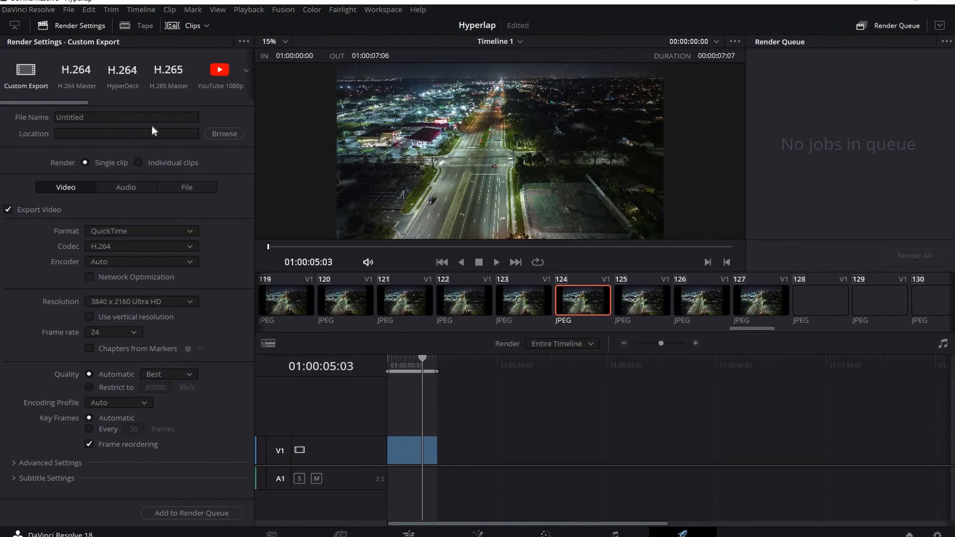
click(224, 134)
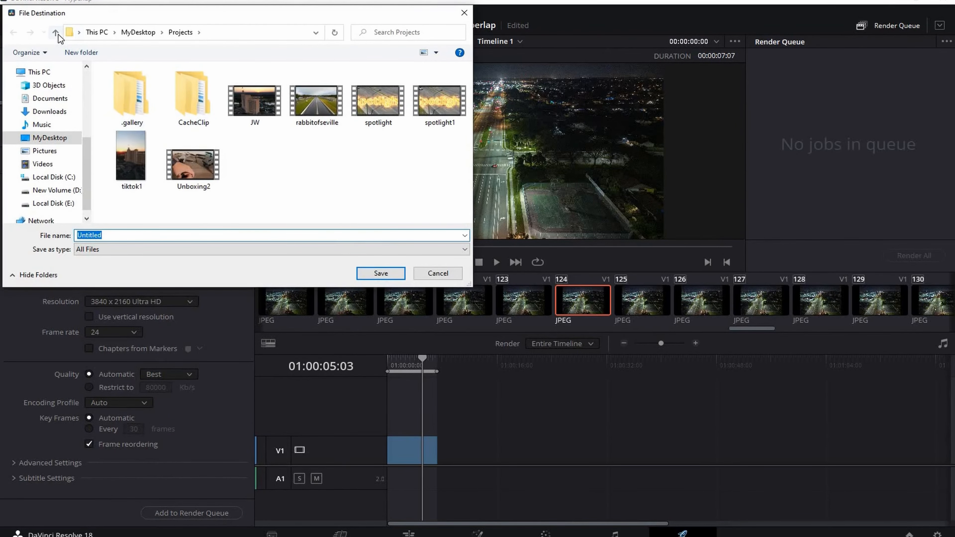
click(61, 139)
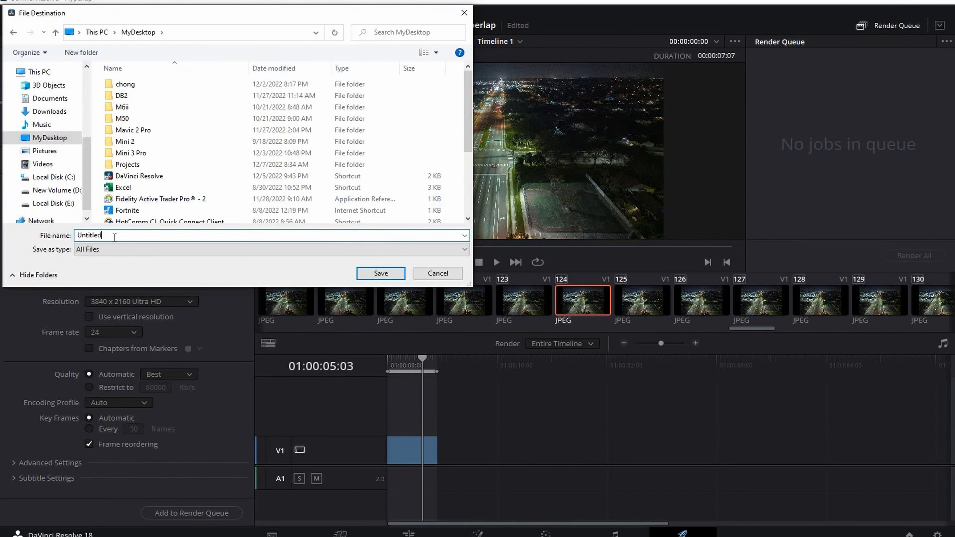
key(BackSpace)
key(BackSpace)
key(BackSpace)
text(Hyper)
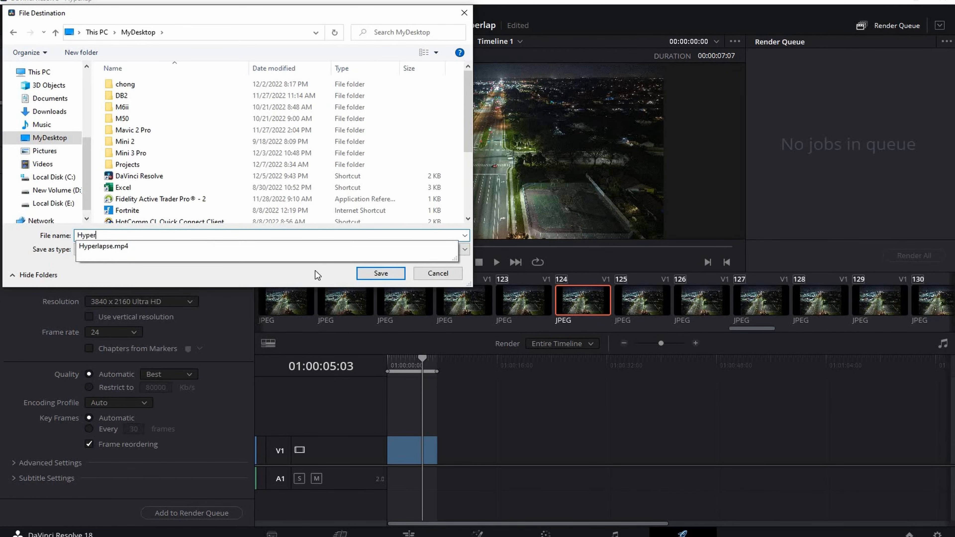
click(370, 275)
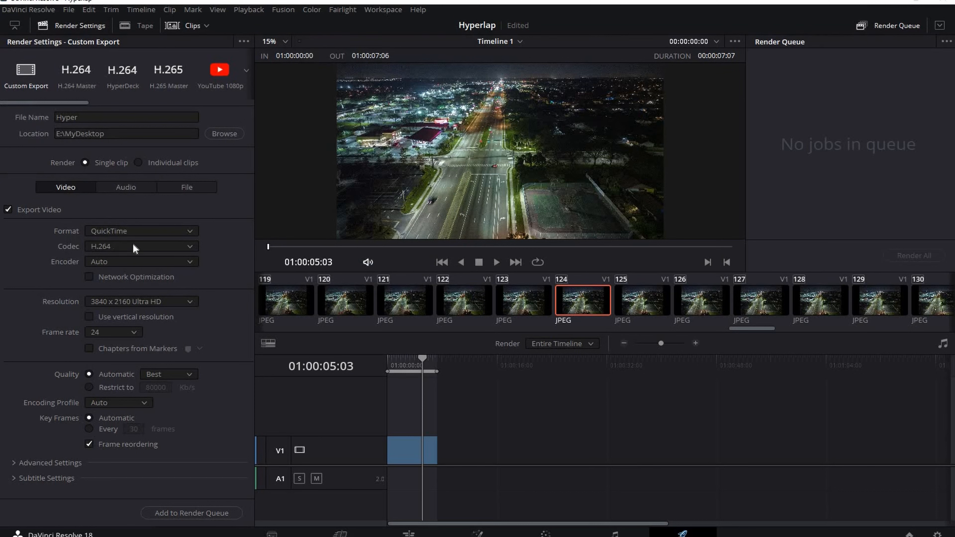
Choose the H.265 codec, switch the export format to MP4 and add the timeline to the render queue
click(133, 246)
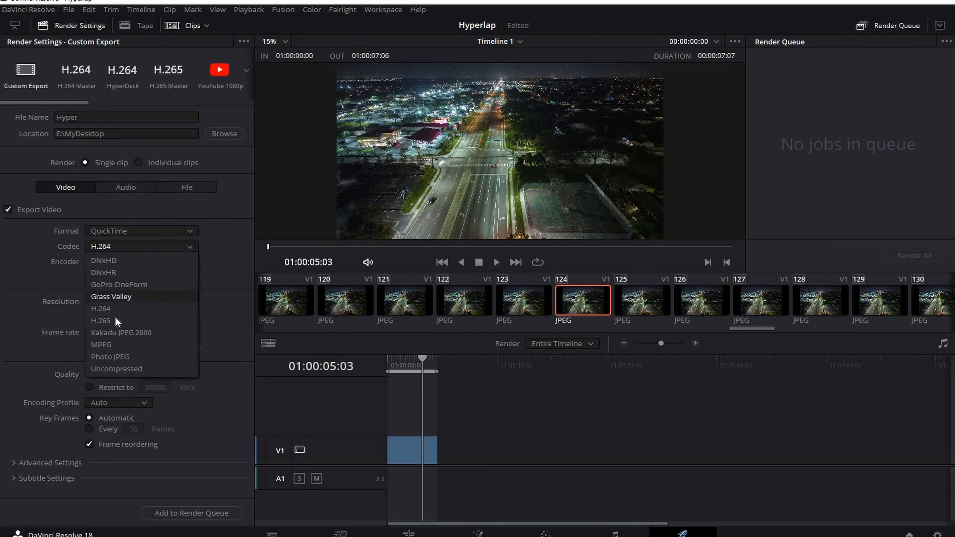
click(100, 320)
click(154, 231)
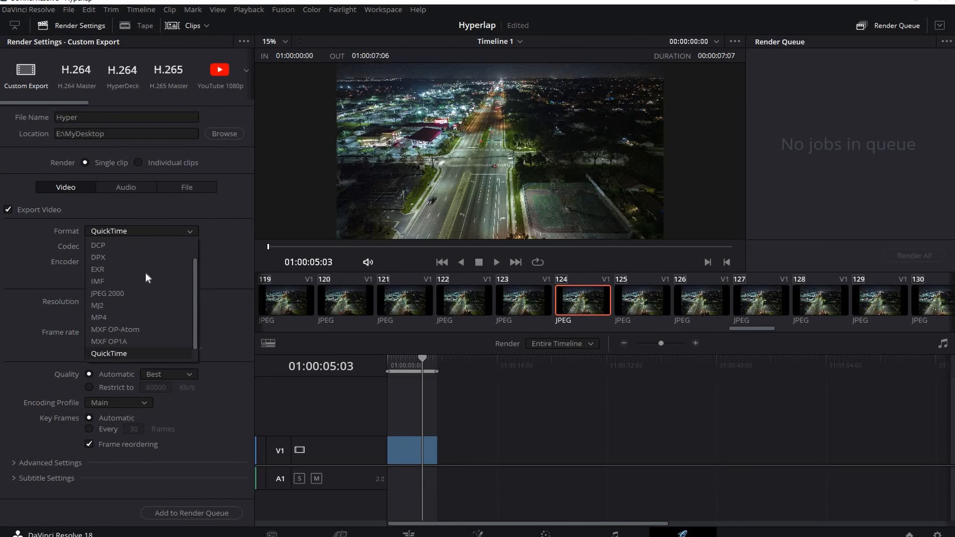
click(110, 316)
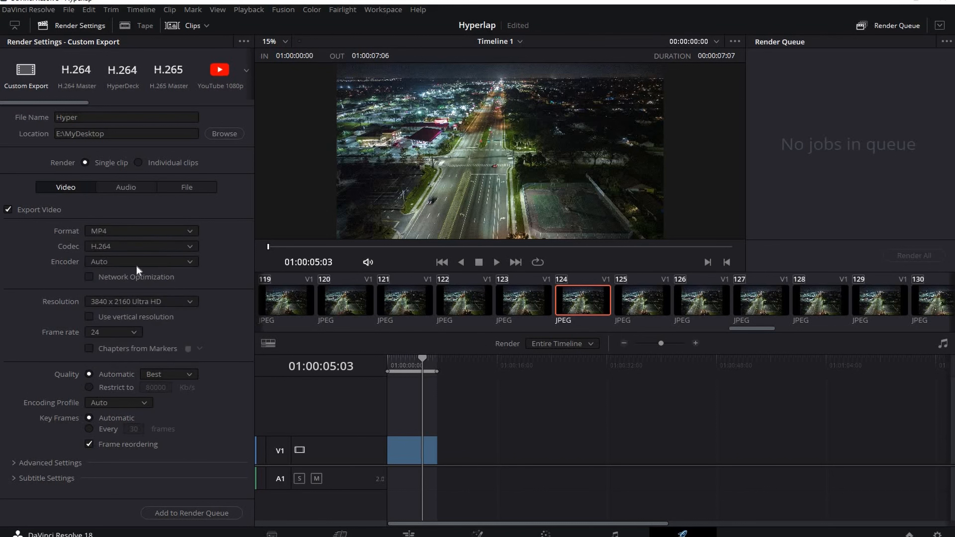
click(212, 511)
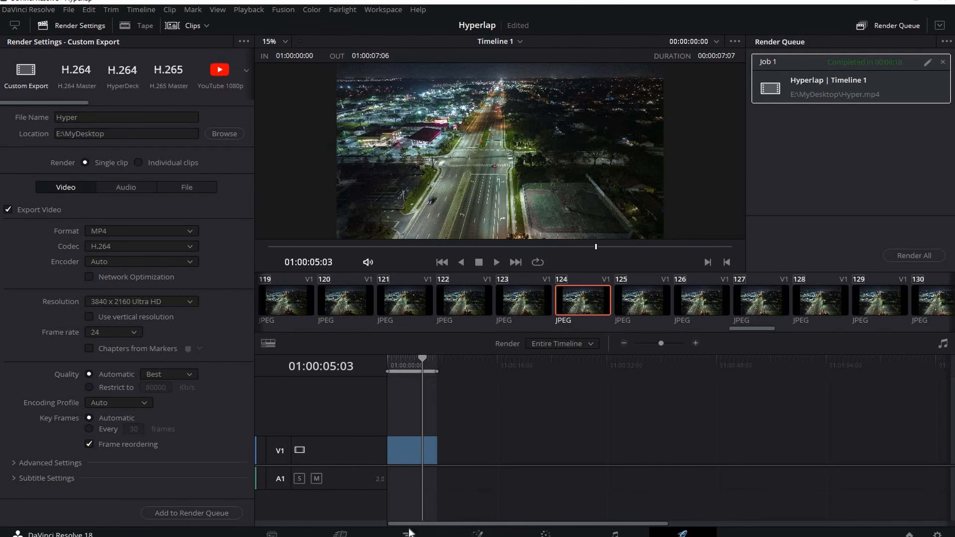
Return to the Edit page and play the finished hyperlapse from the beginning of the timeline
key(shift+4)
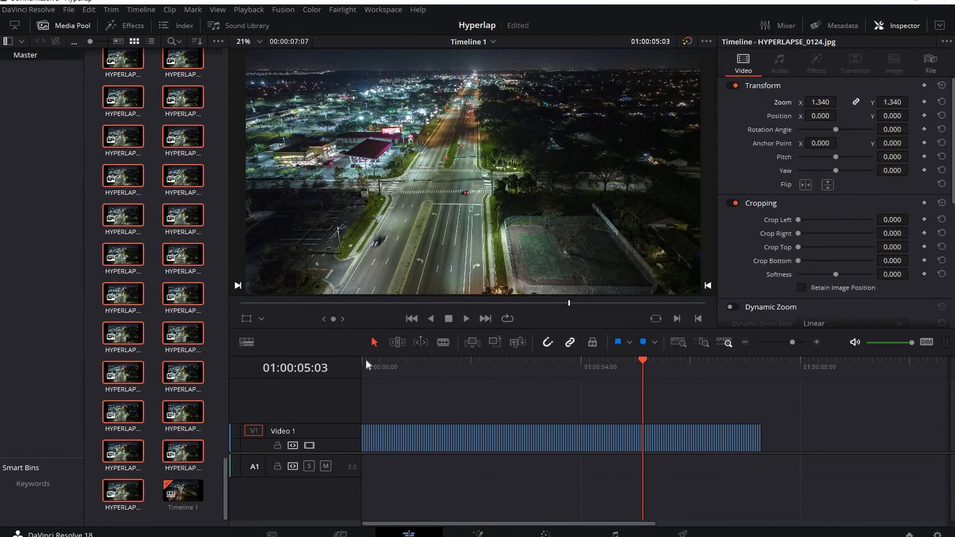
click(367, 362)
key(Home)
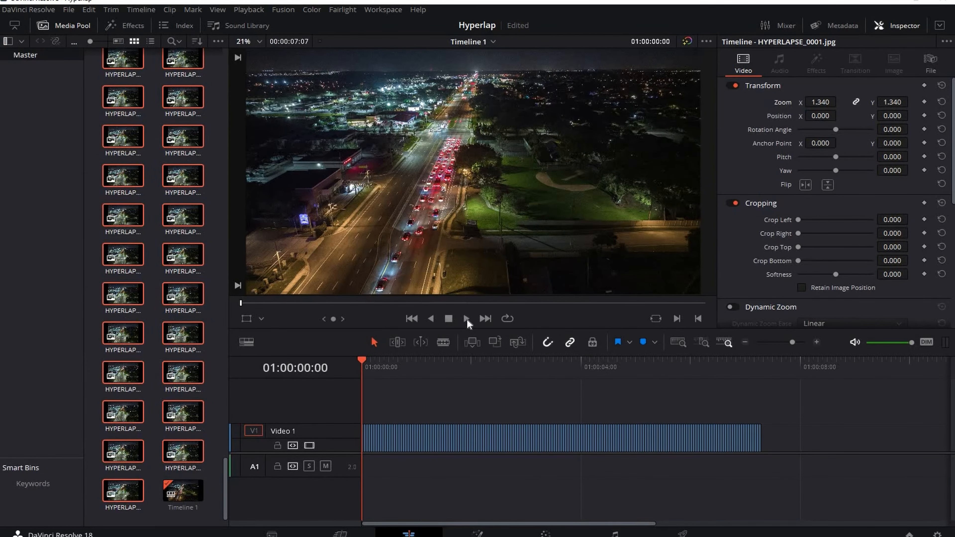
click(466, 318)
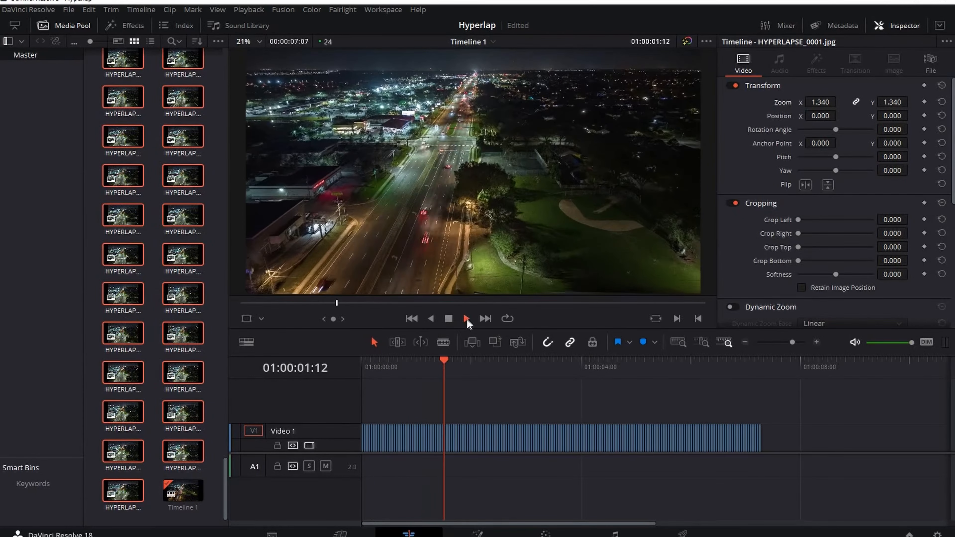